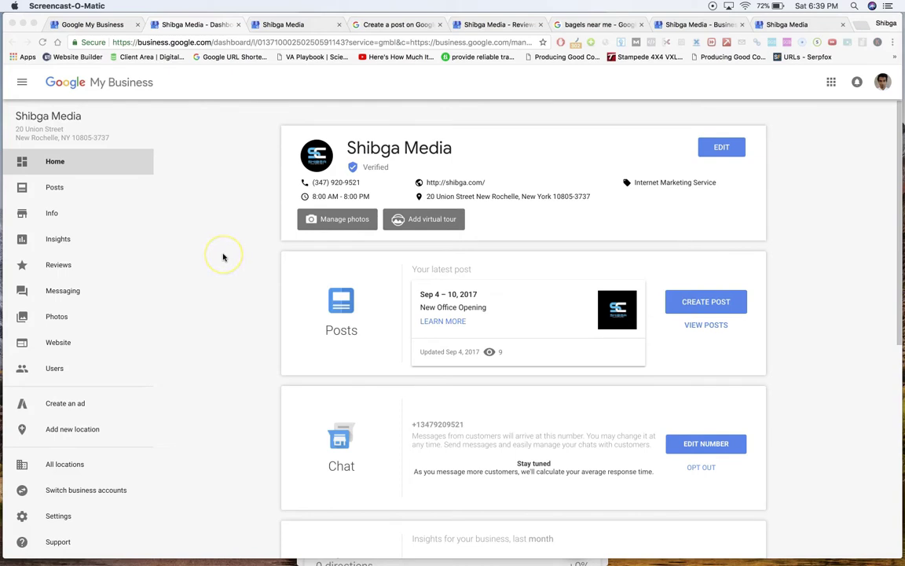
# - Go to the Shibga Media posts page and close its blank post form
pyautogui.click(279, 29)
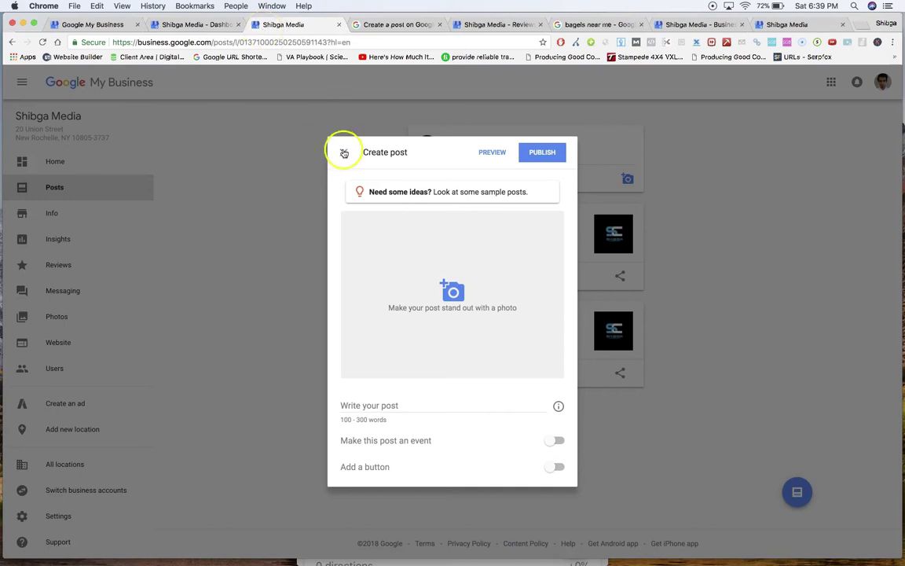
pyautogui.click(343, 151)
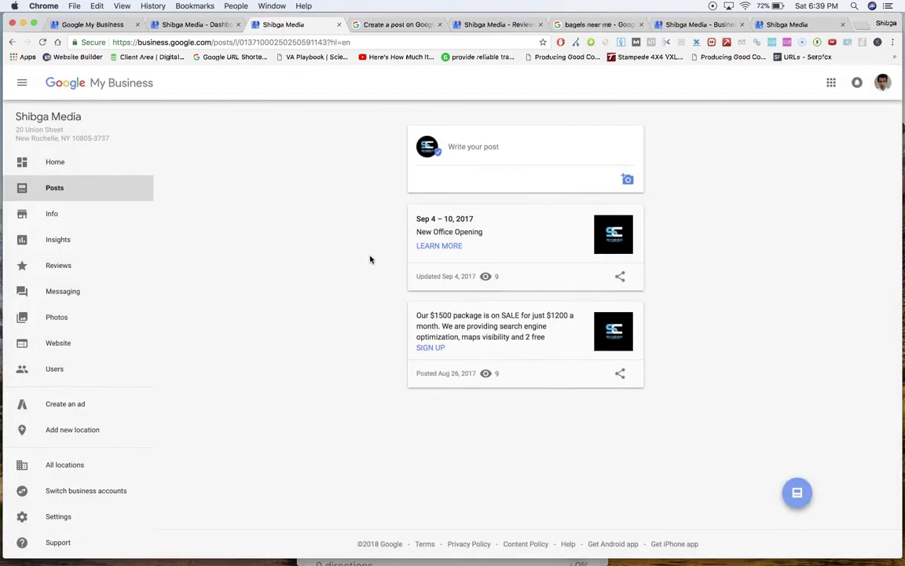
# - Examine the "Create a post on Google" help article, including the Hayes Cafe sample and how long published posts stay in the default view
pyautogui.click(385, 24)
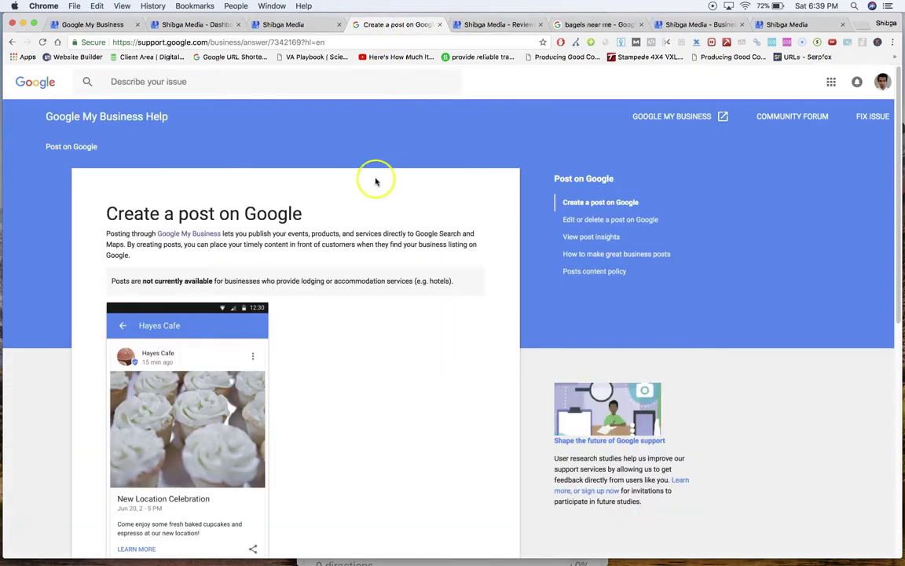
pyautogui.scroll(-2, 353, 306)
pyautogui.scroll(-4, 354, 306)
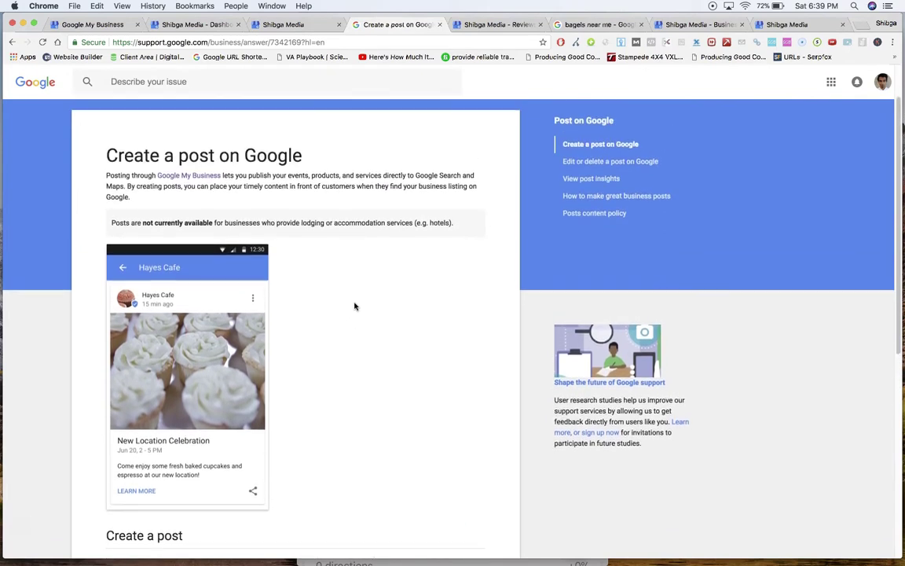
pyautogui.scroll(-4, 355, 307)
pyautogui.scroll(-4, 354, 306)
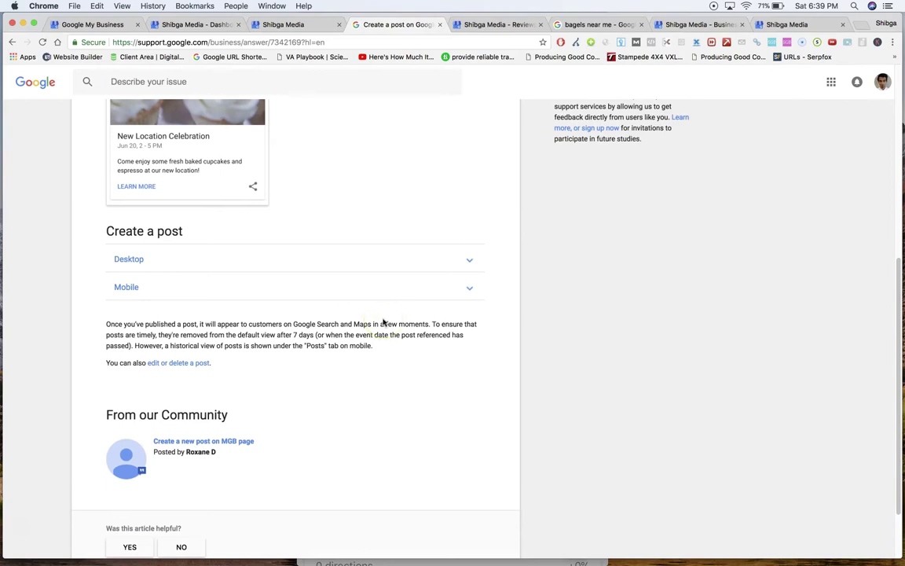
pyautogui.scroll(6, 384, 322)
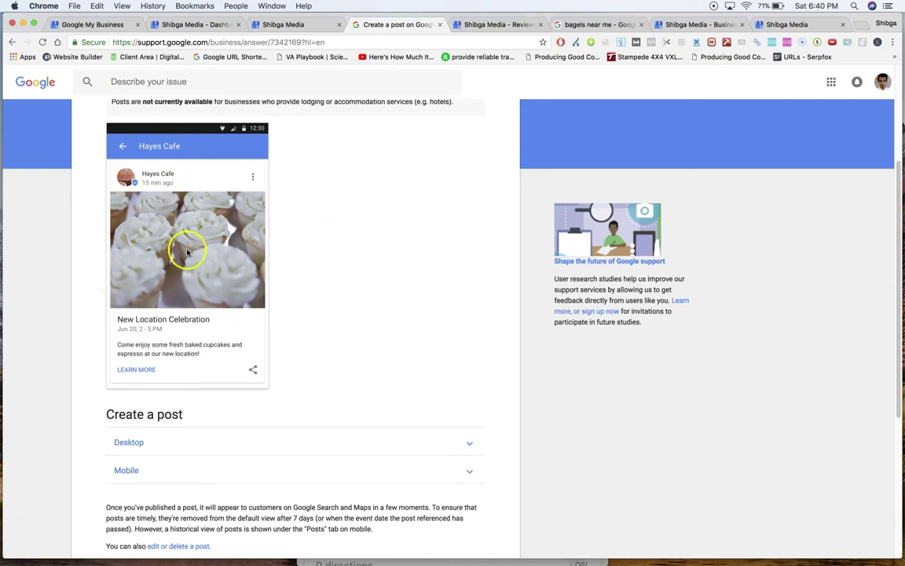
pyautogui.scroll(-1, 373, 324)
pyautogui.scroll(-3, 373, 326)
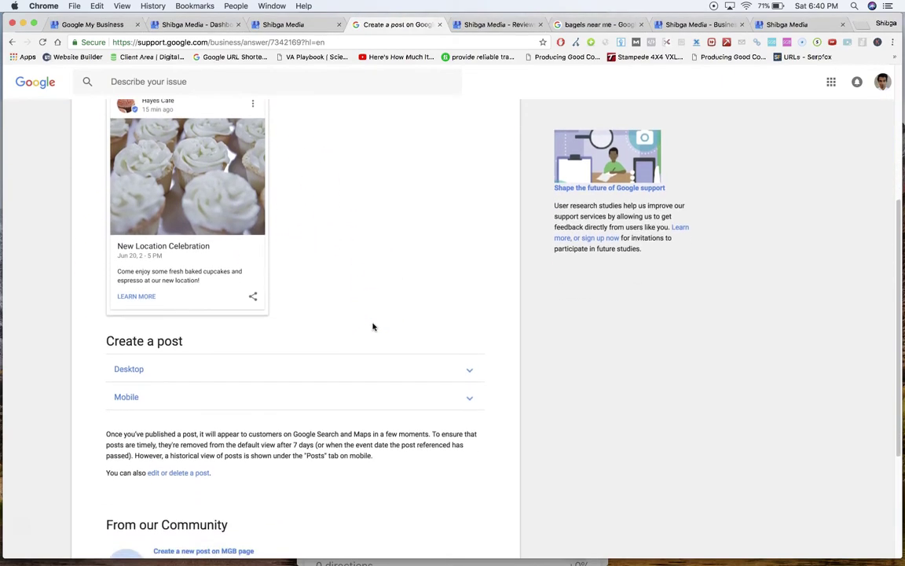
pyautogui.scroll(-1, 374, 326)
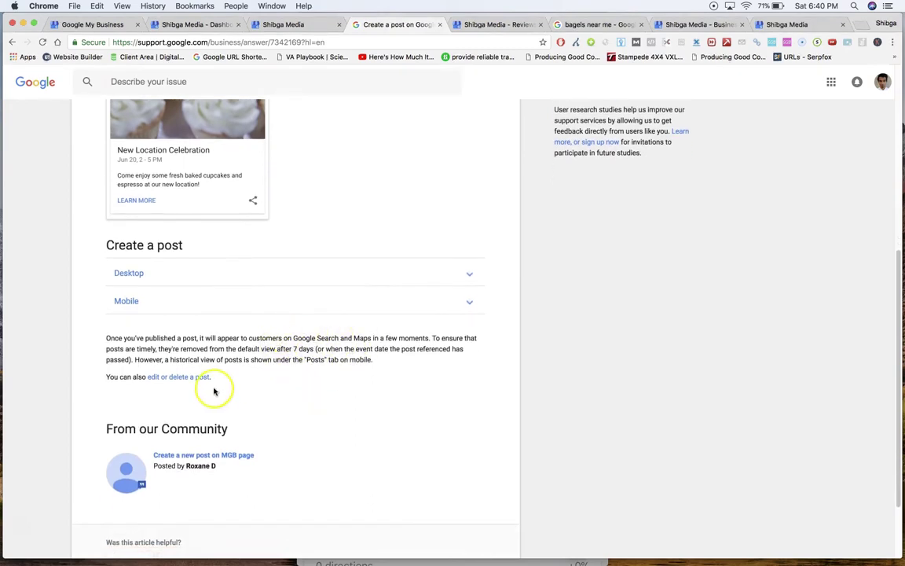
pyautogui.scroll(1, 147, 421)
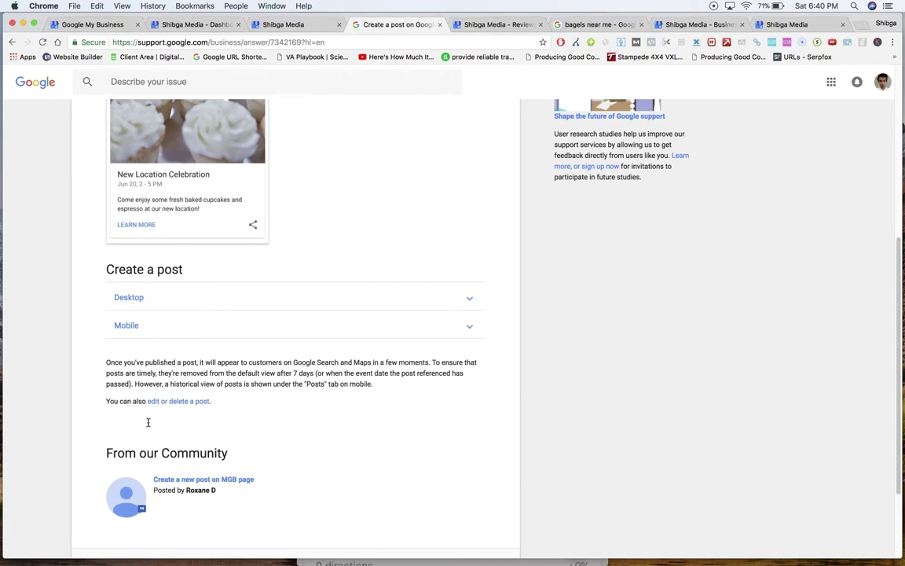
pyautogui.scroll(5, 229, 323)
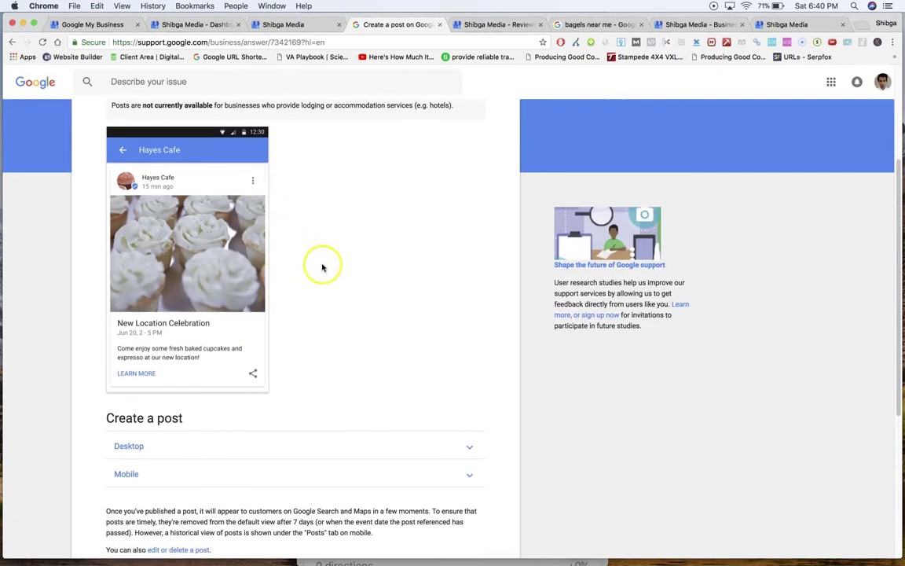
pyautogui.scroll(-1, 322, 267)
pyautogui.scroll(-2, 322, 274)
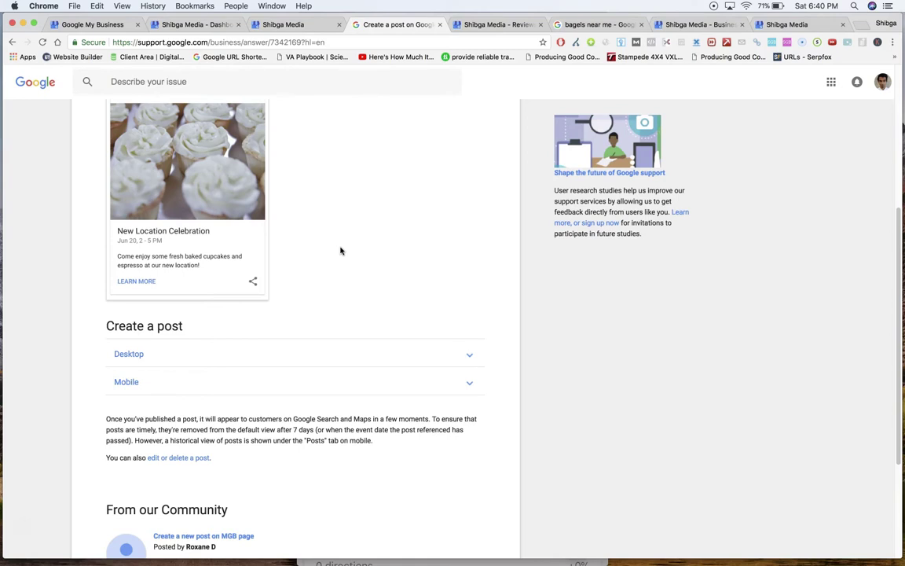
pyautogui.scroll(2, 340, 251)
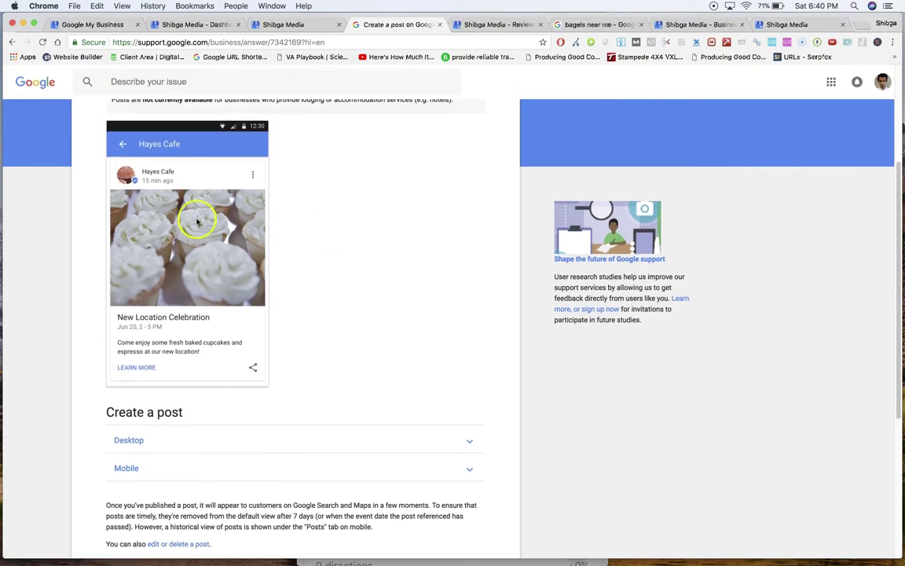
# - Review the existing posts on the Shibga Media posts page and the latest post on its dashboard
pyautogui.click(283, 25)
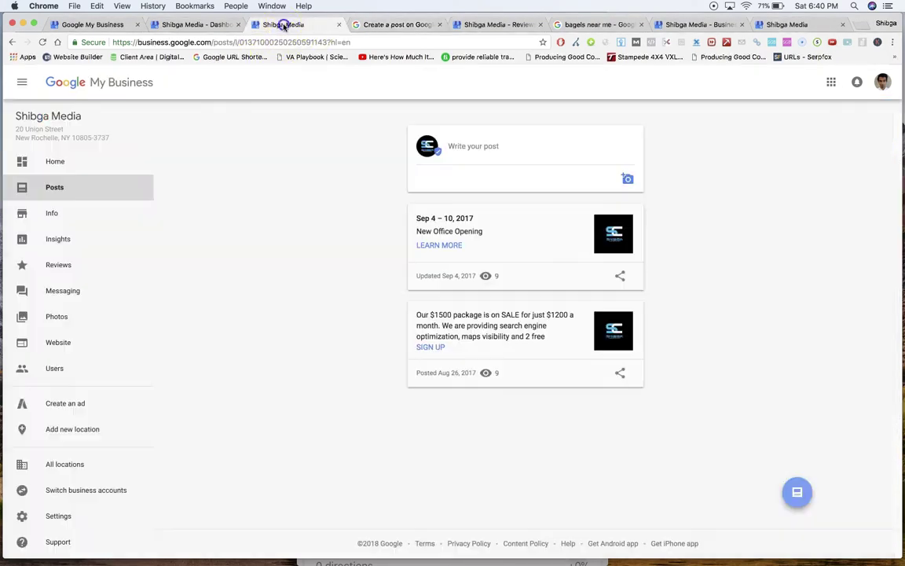
pyautogui.click(200, 25)
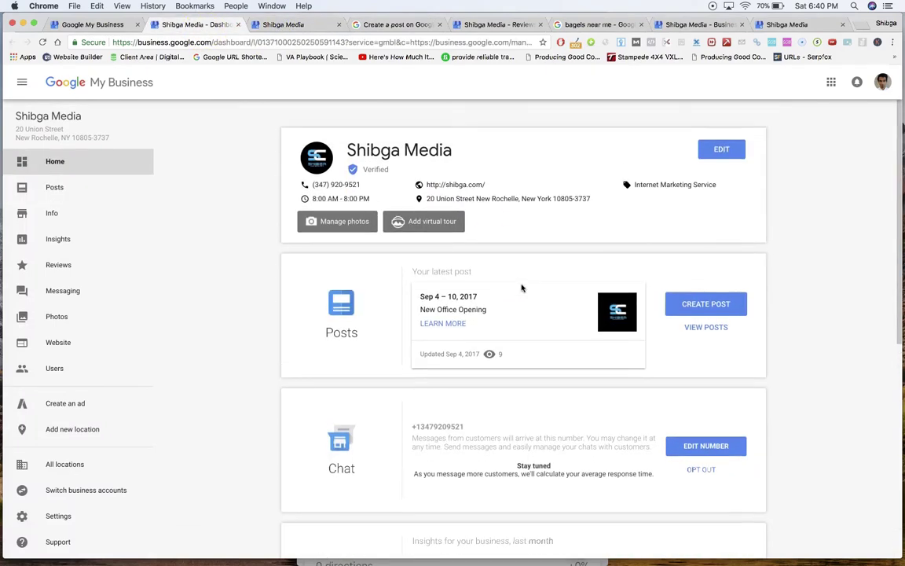
pyautogui.hotkey('alt', 'p')
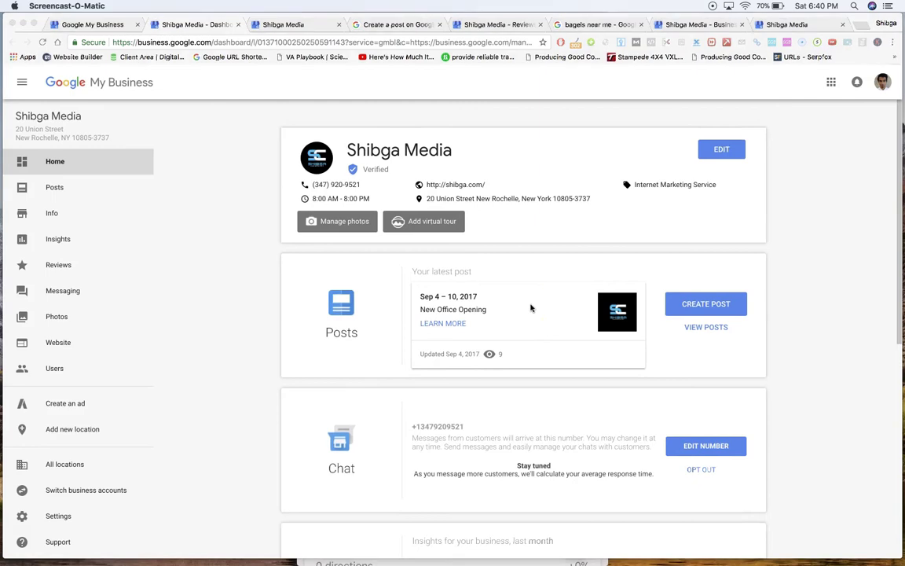
# - Switch to the phone mirror in QuickTime Player, show it full screen and start a new post for new jersey sealcoating
pyautogui.press('super+Tab')
pyautogui.press('super+Tab')
pyautogui.click(414, 209)
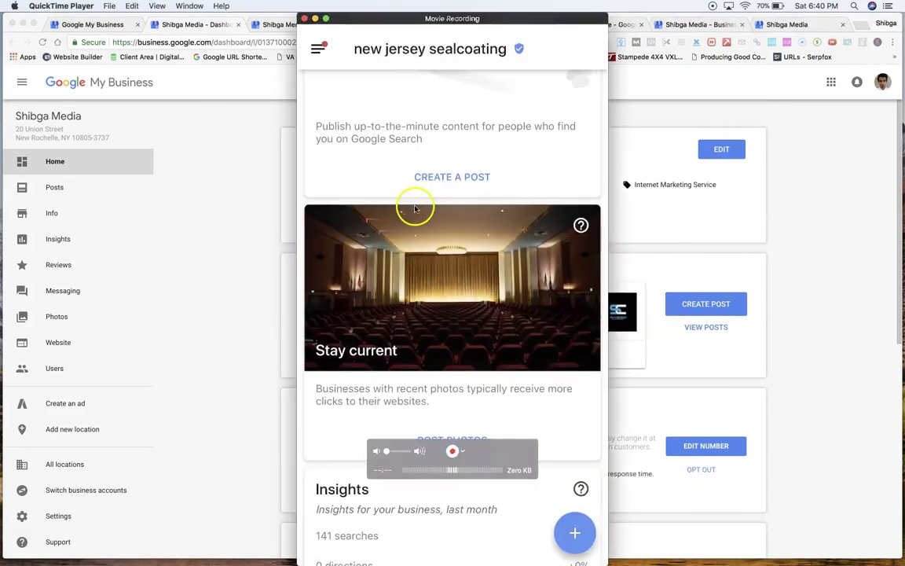
pyautogui.click(326, 19)
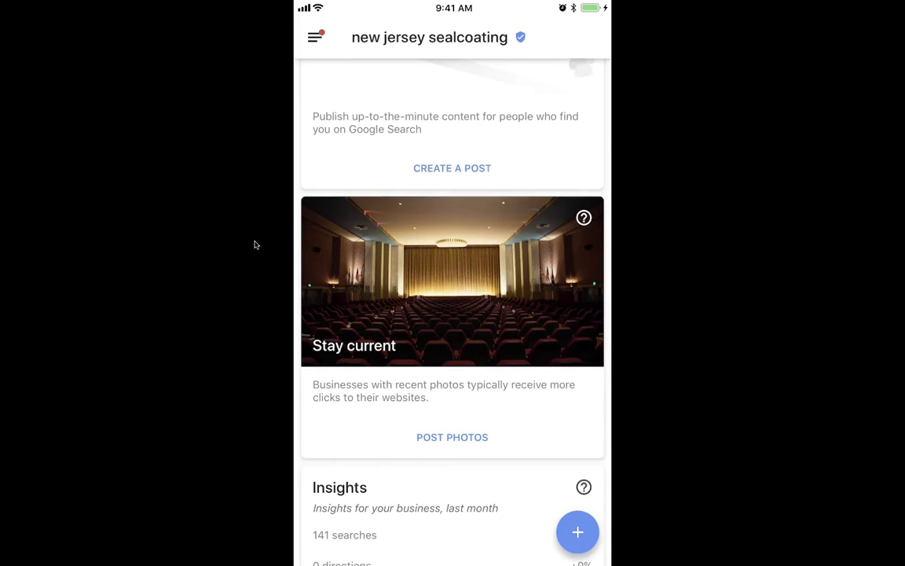
pyautogui.scroll(-5, 451, 314)
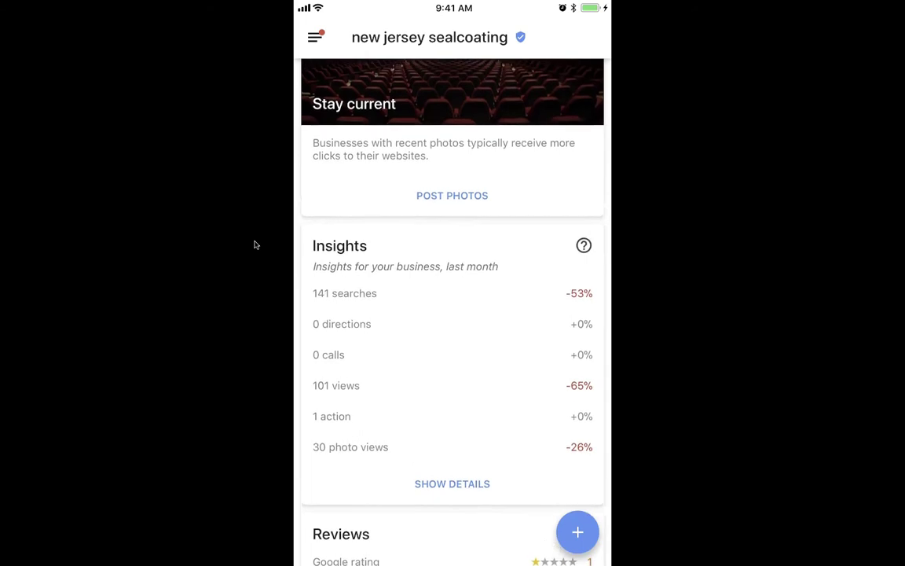
pyautogui.scroll(1, 452, 314)
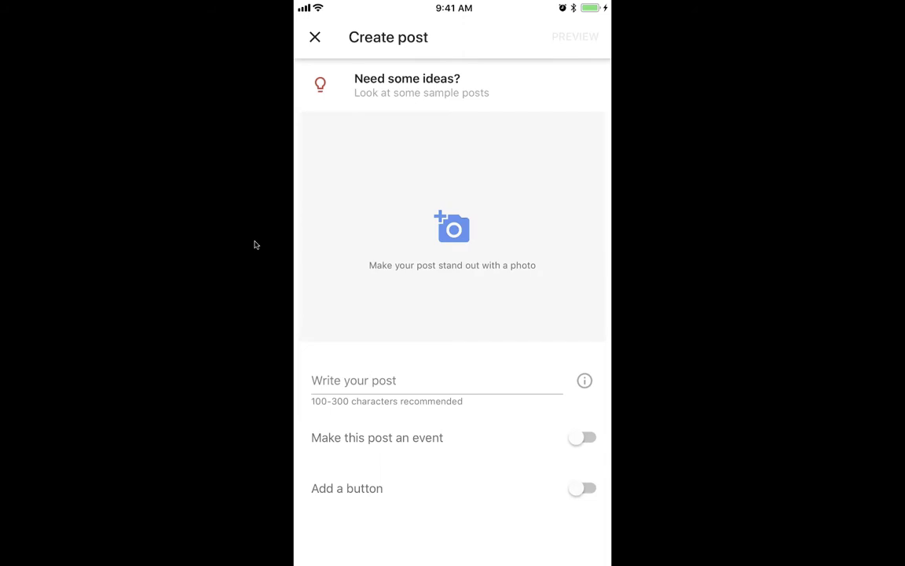
# - Leave the full-screen phone mirror and start entering the address business.google.com in a new Chrome tab
pyautogui.press('Escape')
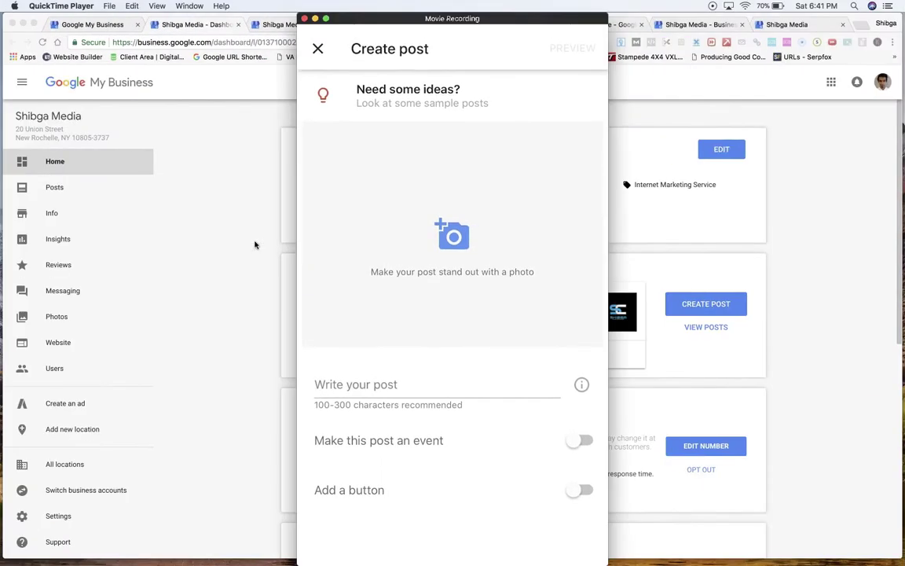
pyautogui.click(197, 249)
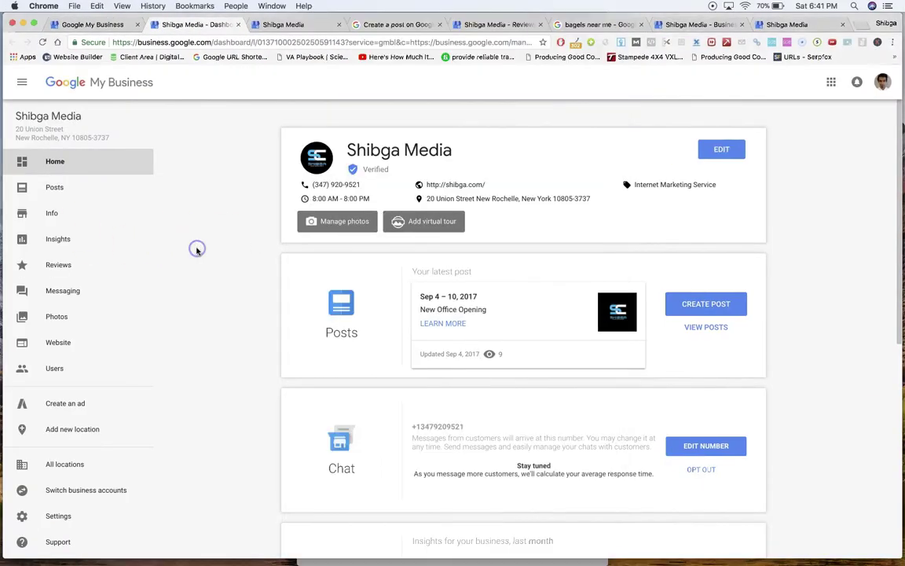
pyautogui.press('super+t')
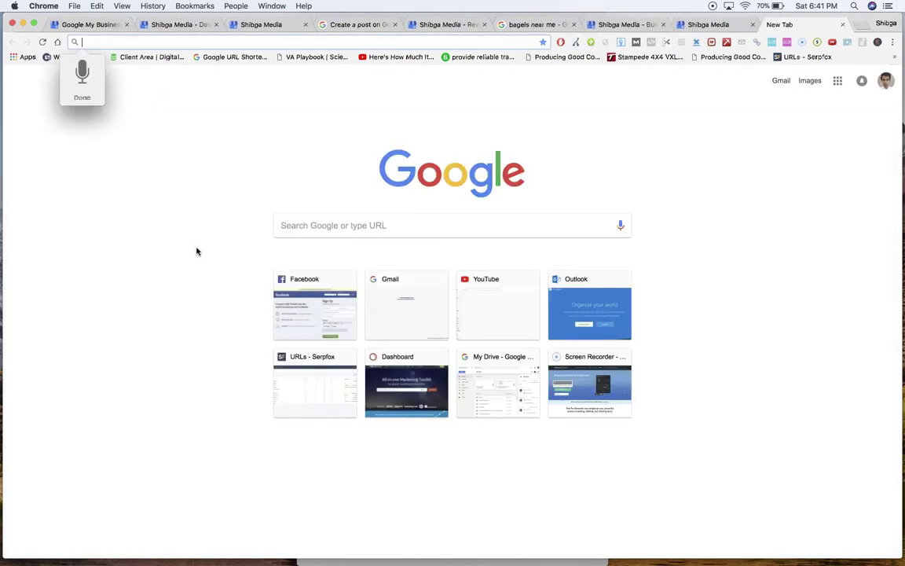
pyautogui.write('business.google.com')
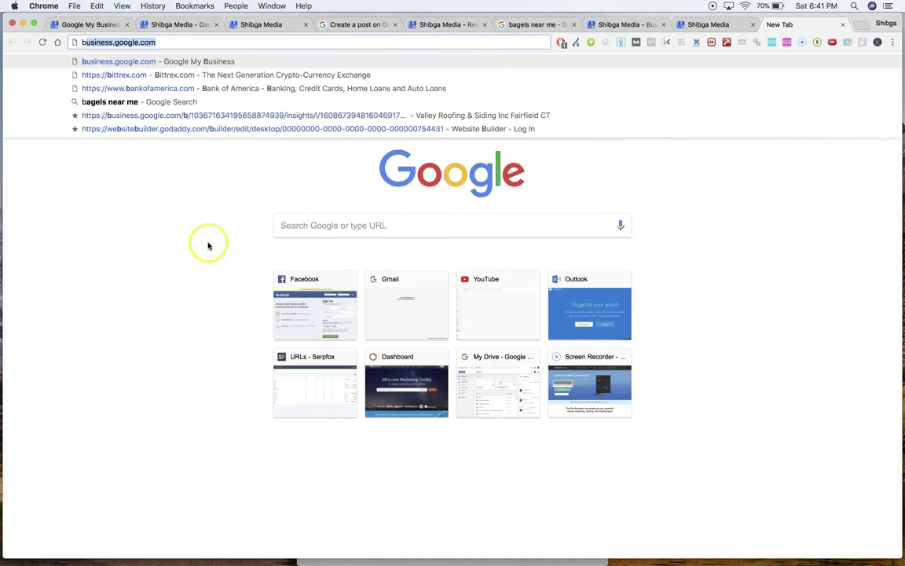
# - In QuickTime Player's full-screen phone mirror, dictate a sample text for the new post and make the post an event
pyautogui.click(539, 24)
pyautogui.press('super+Tab')
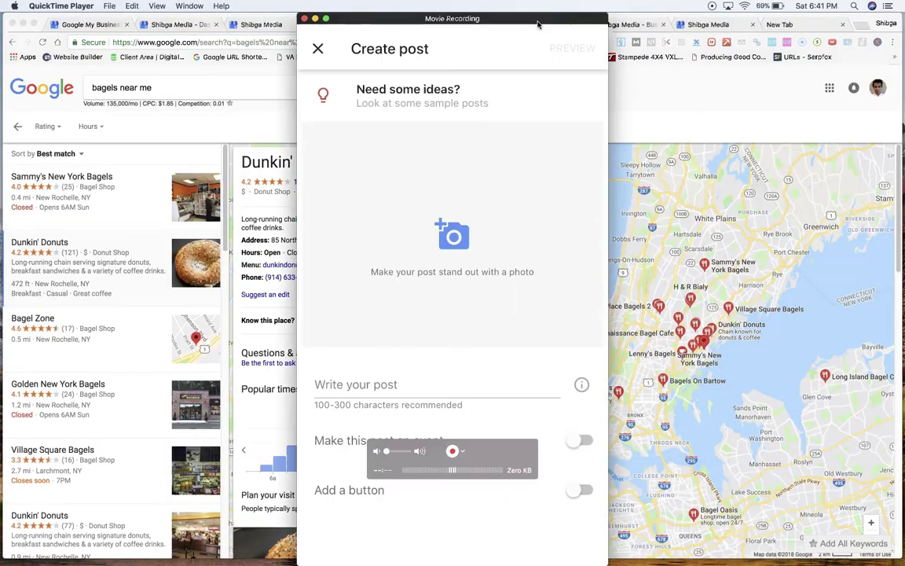
pyautogui.click(326, 18)
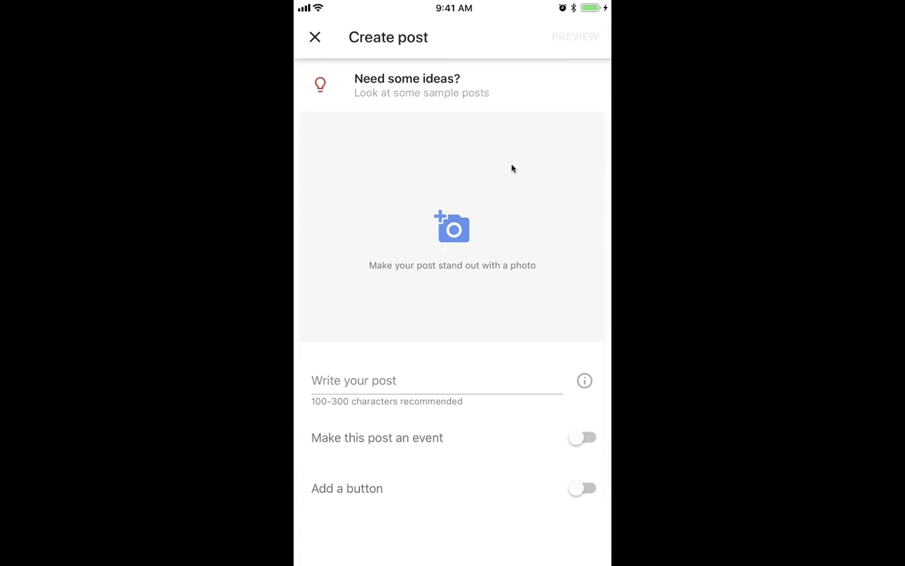
pyautogui.click(457, 226)
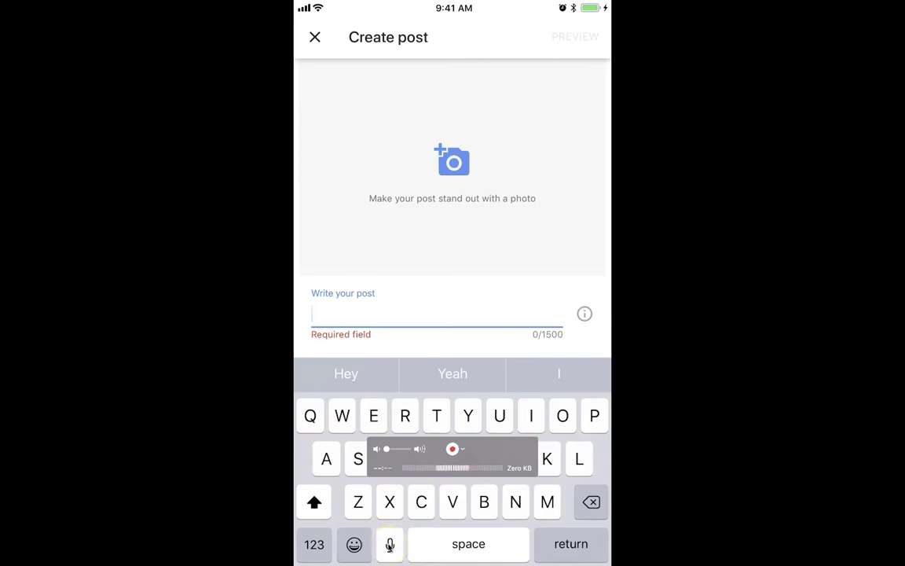
pyautogui.click(389, 544)
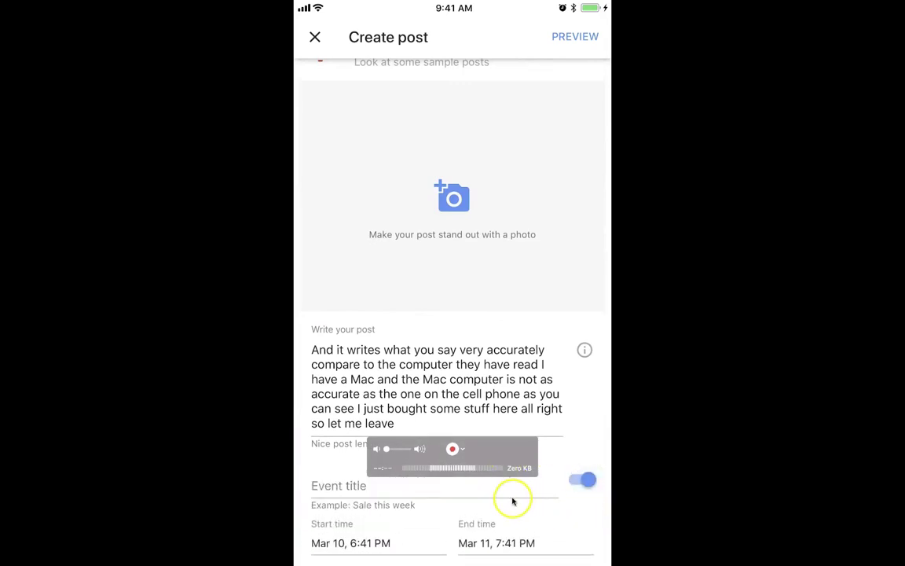
# - Add a button to the event post with the Sign up option
pyautogui.scroll(-1, 511, 498)
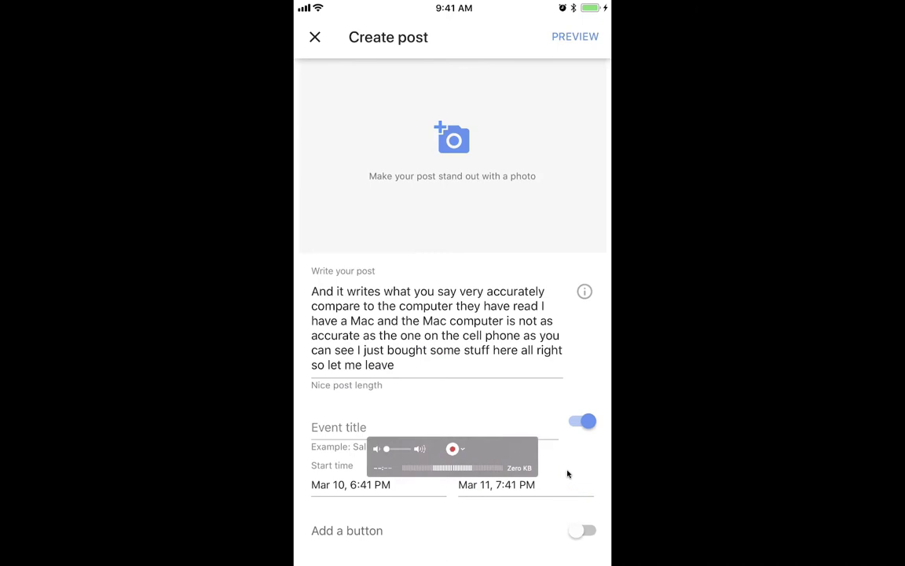
pyautogui.click(580, 530)
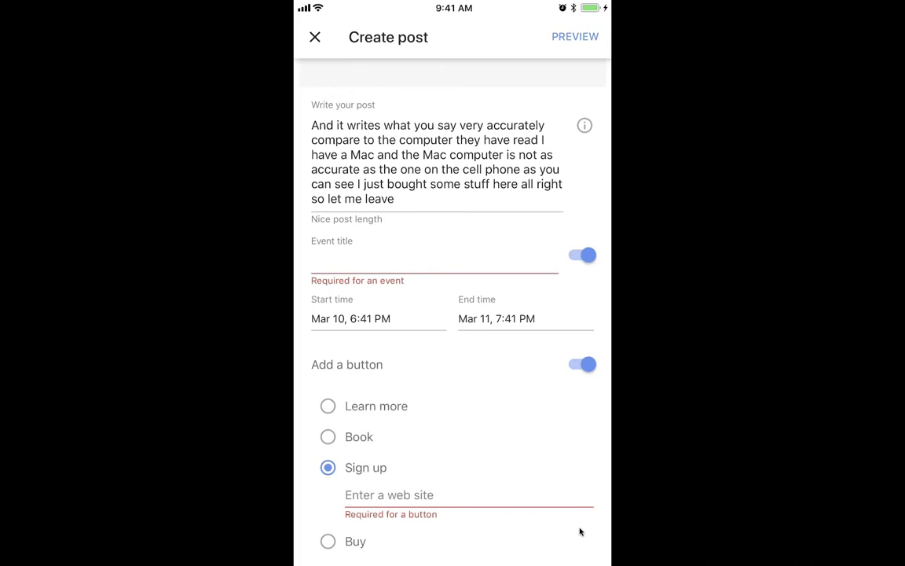
pyautogui.scroll(3, 580, 531)
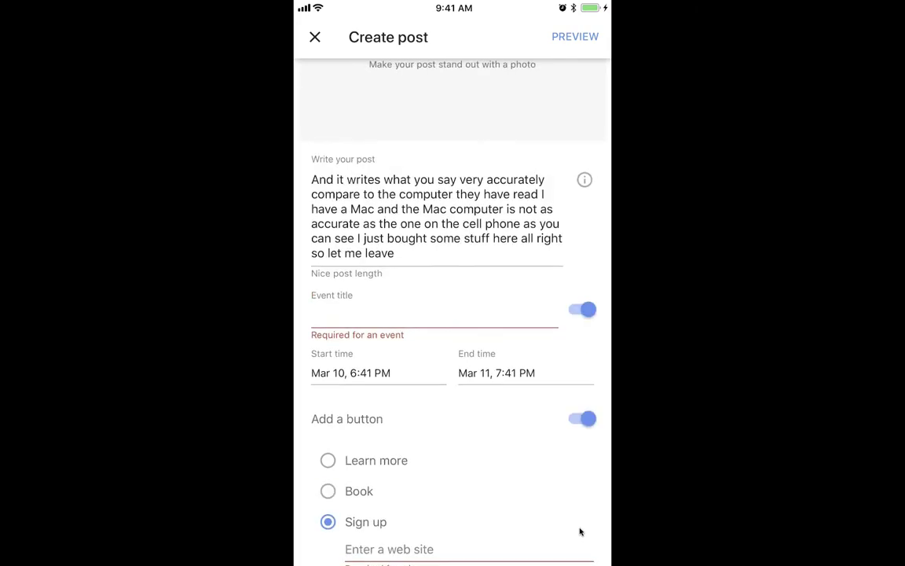
pyautogui.scroll(2, 580, 532)
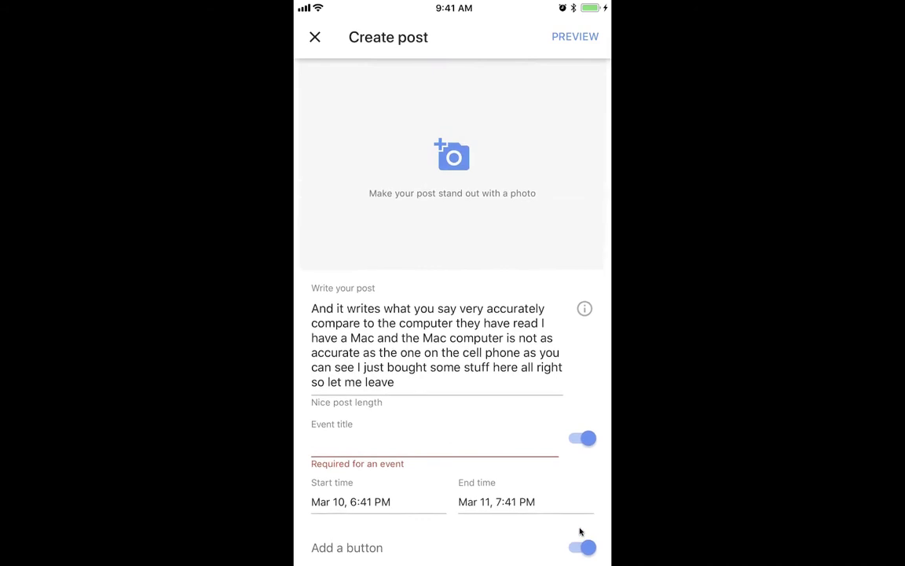
# - Add several blank lines below the dictated post text, and exit the full-screen phone mirror
pyautogui.click(571, 543)
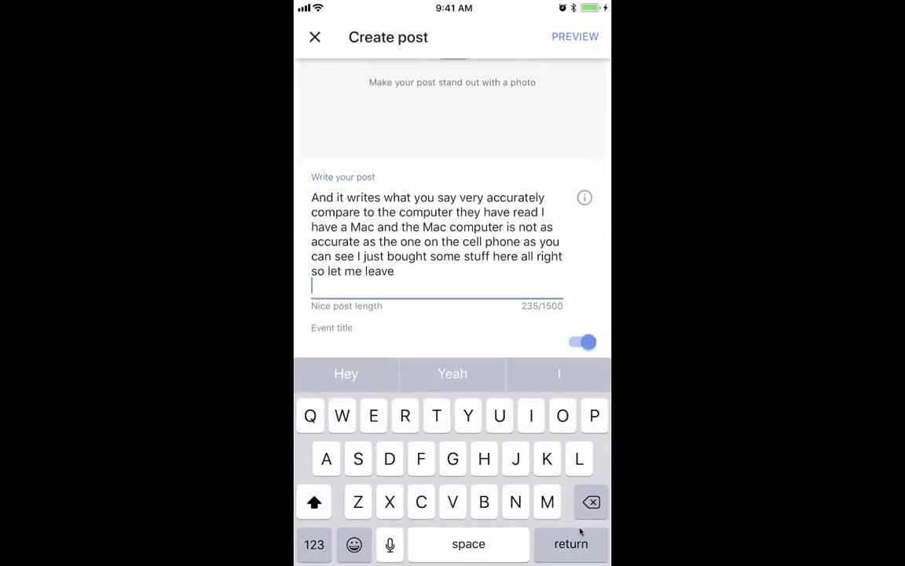
pyautogui.click(571, 543)
pyautogui.click(580, 531)
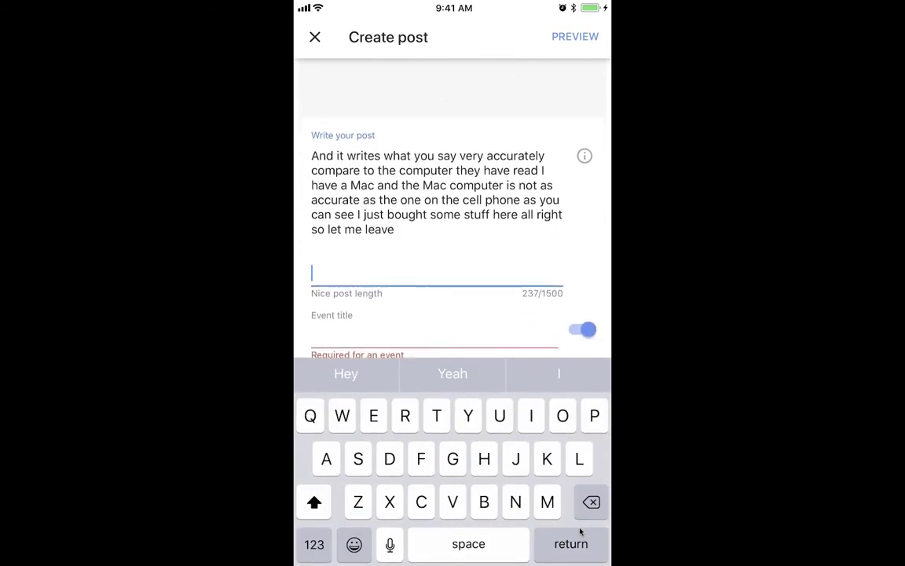
pyautogui.click(579, 532)
pyautogui.click(580, 532)
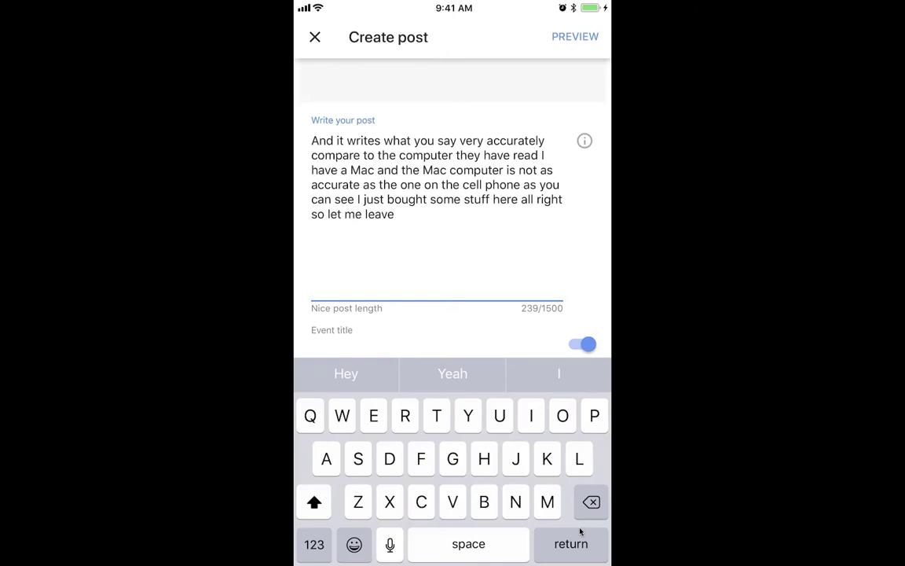
pyautogui.press('Escape')
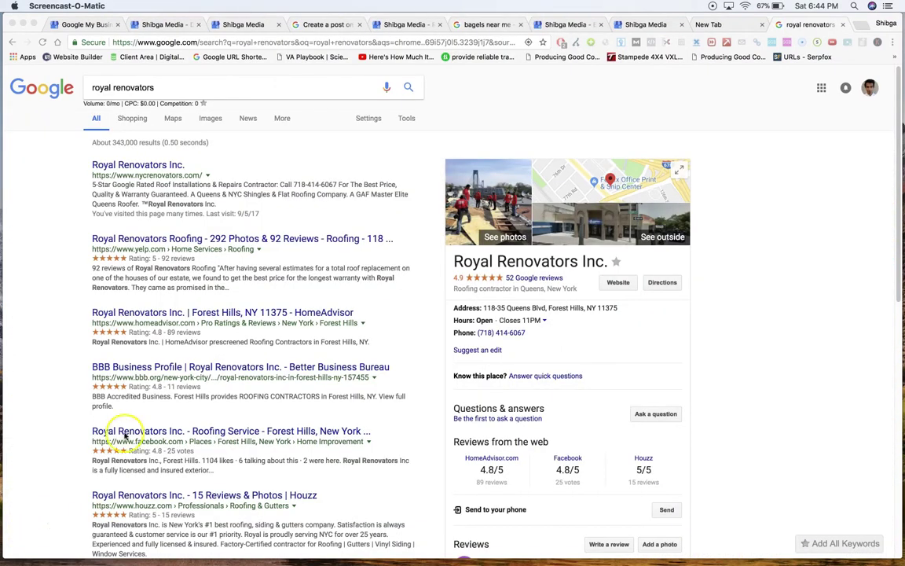
# - Examine the Google search results for royal renovators, including the directory listings and the business's knowledge panel
pyautogui.click(60, 300)
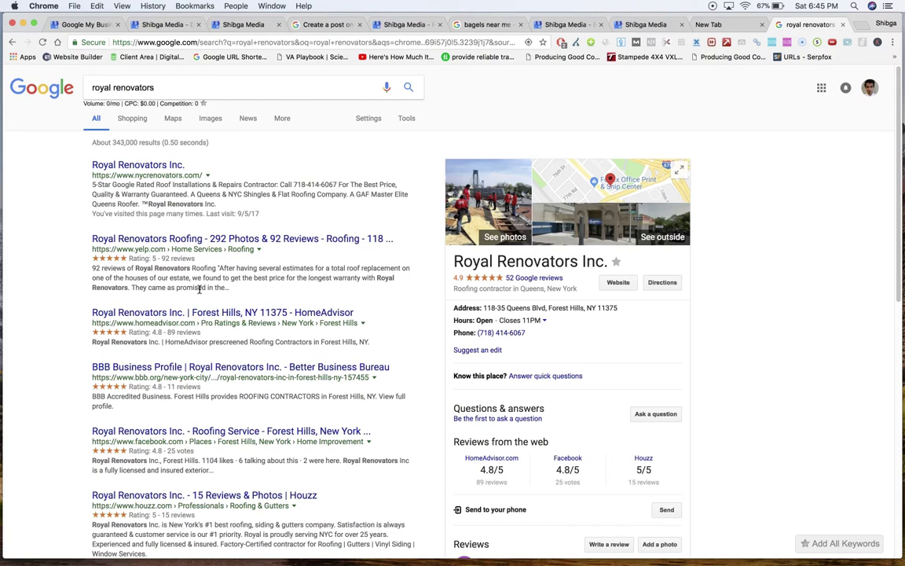
pyautogui.moveTo(100, 88); pyautogui.dragTo(162, 95)
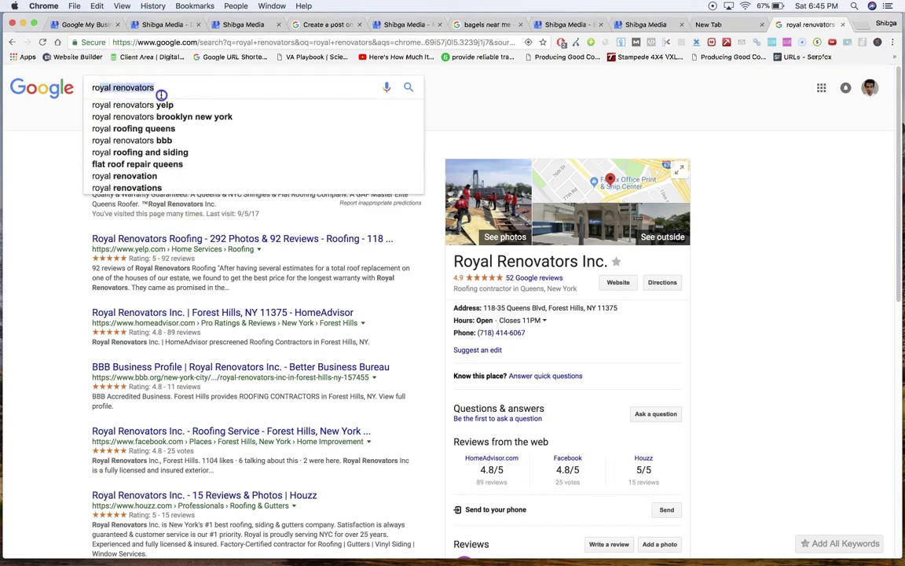
pyautogui.click(45, 202)
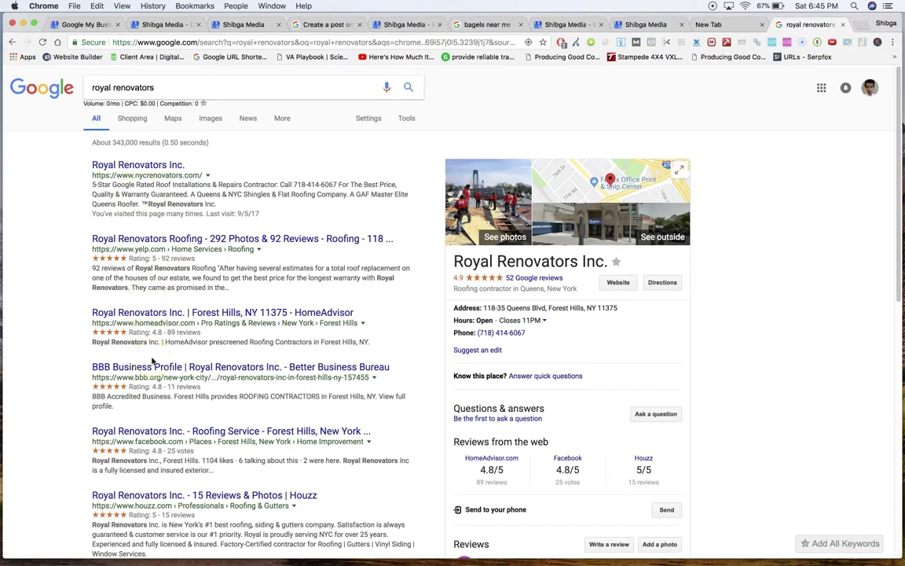
pyautogui.scroll(-3, 50, 276)
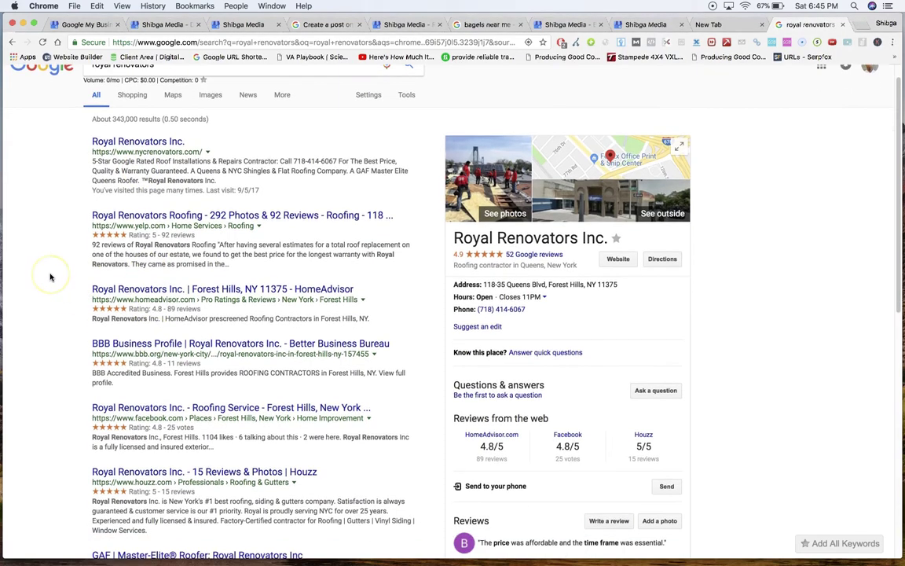
pyautogui.scroll(-1, 50, 276)
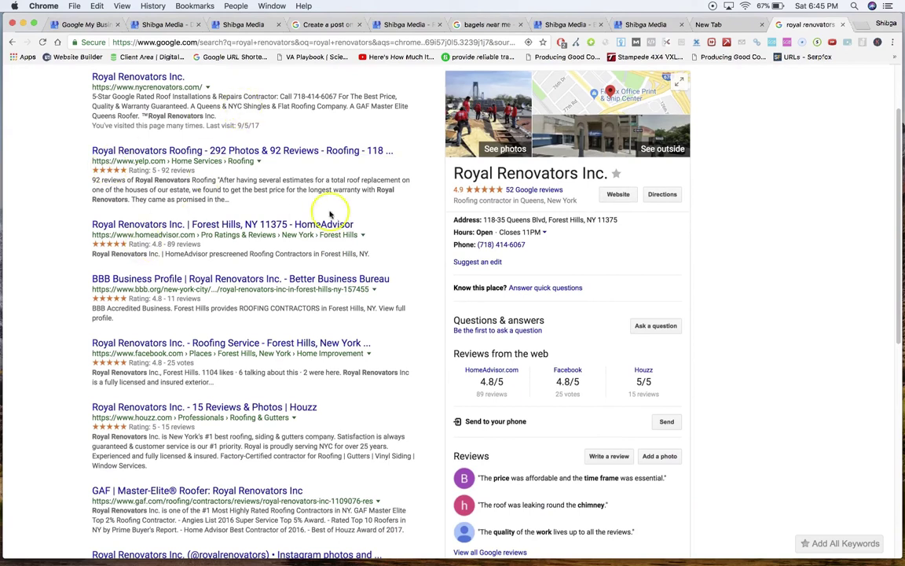
pyautogui.scroll(3, 73, 289)
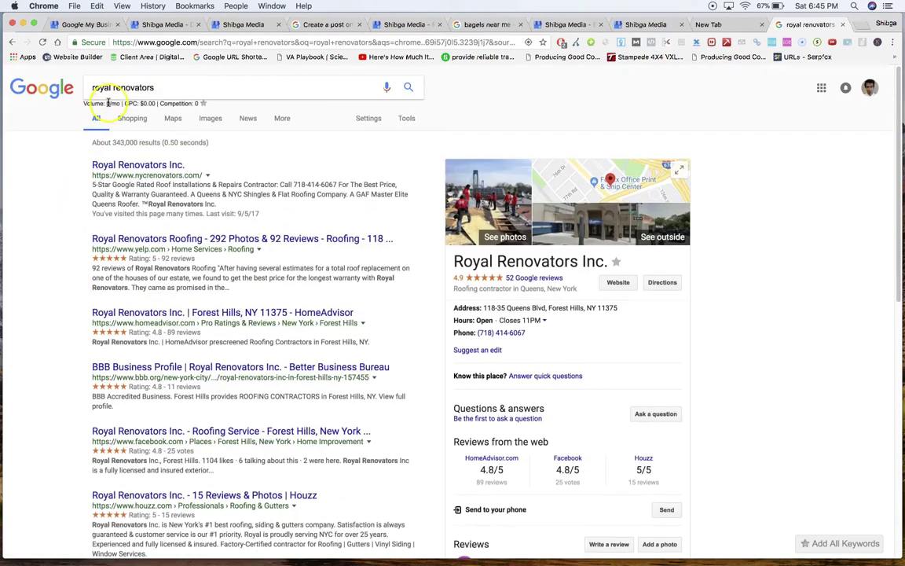
pyautogui.scroll(-3, 51, 303)
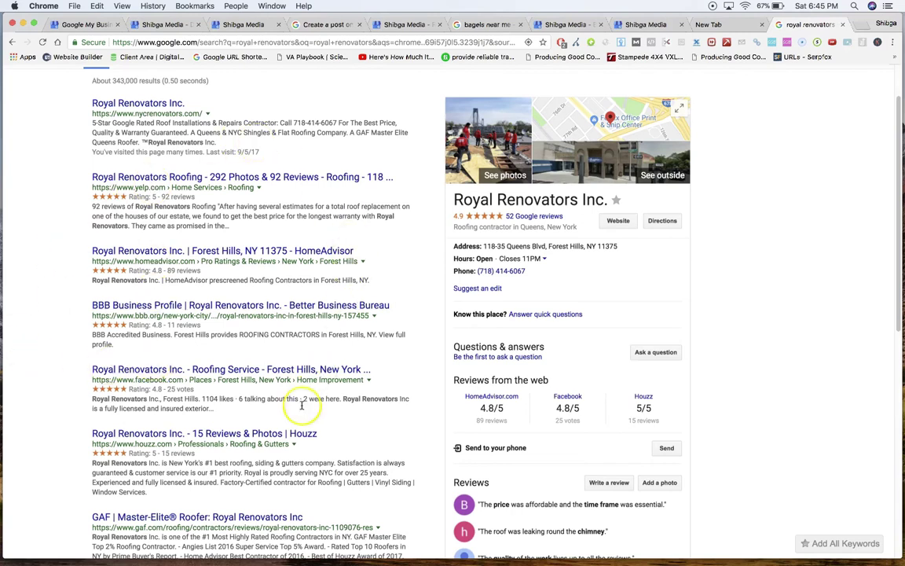
pyautogui.scroll(3, 87, 287)
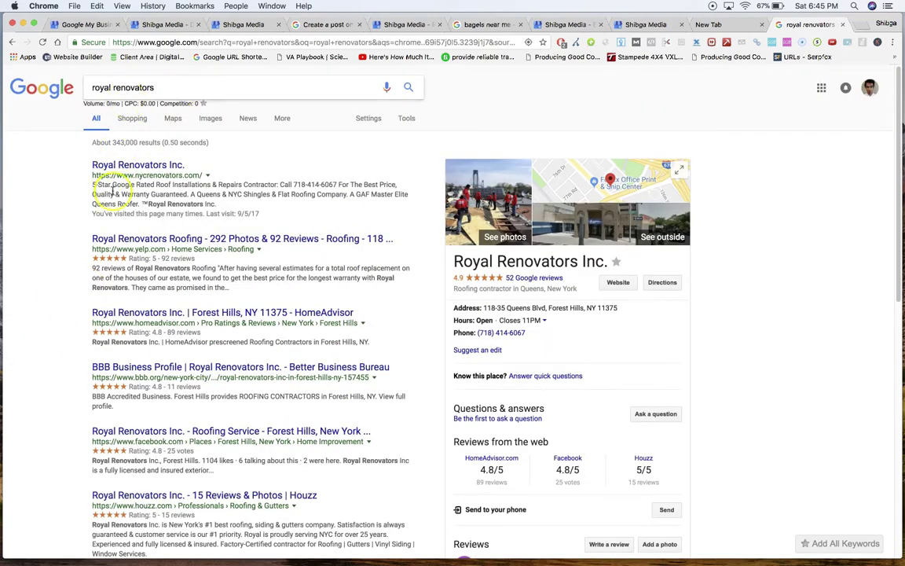
pyautogui.scroll(-2, 13, 329)
pyautogui.scroll(-5, 12, 328)
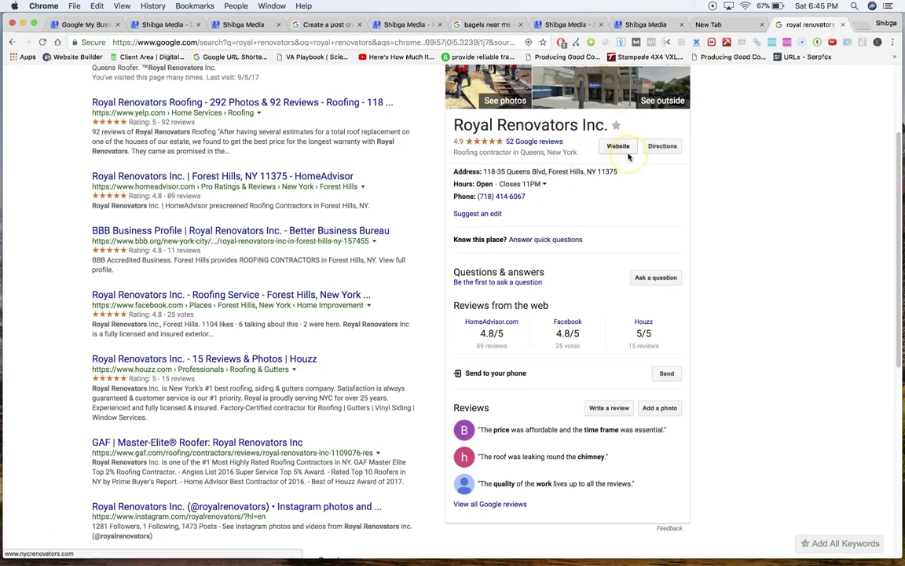
pyautogui.scroll(3, 628, 157)
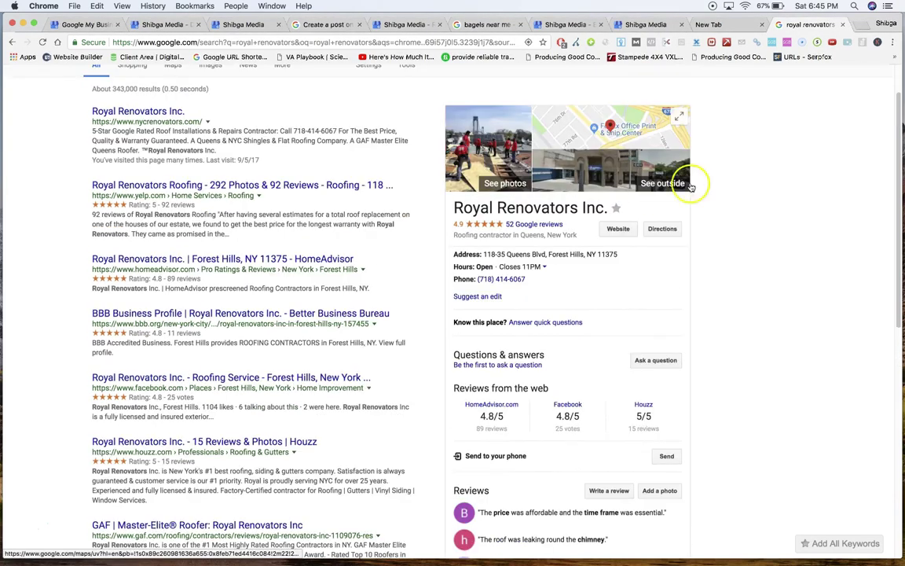
# - Search Google for new york in a new tab and open the city's map in Google Maps
pyautogui.press('super+t')
pyautogui.write('new york')
pyautogui.press('Return')
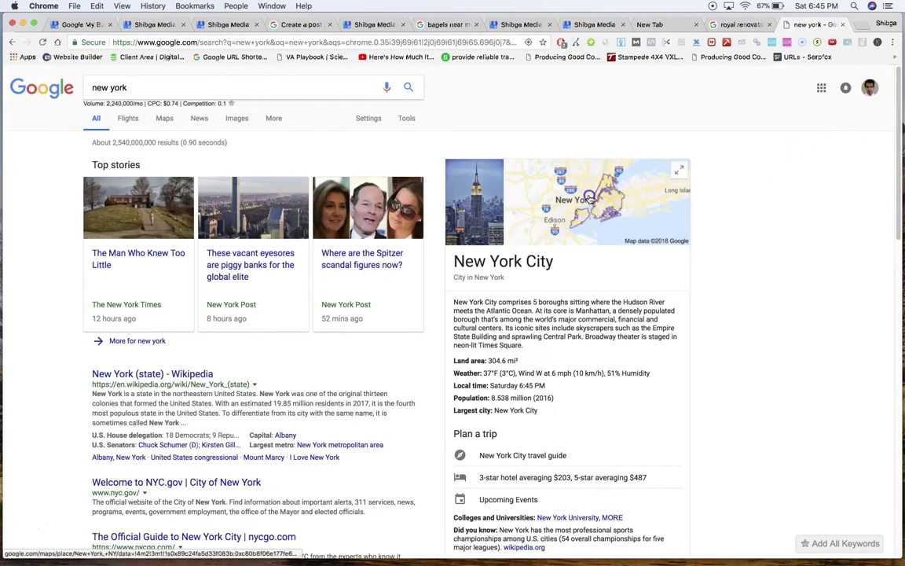
pyautogui.click(493, 174)
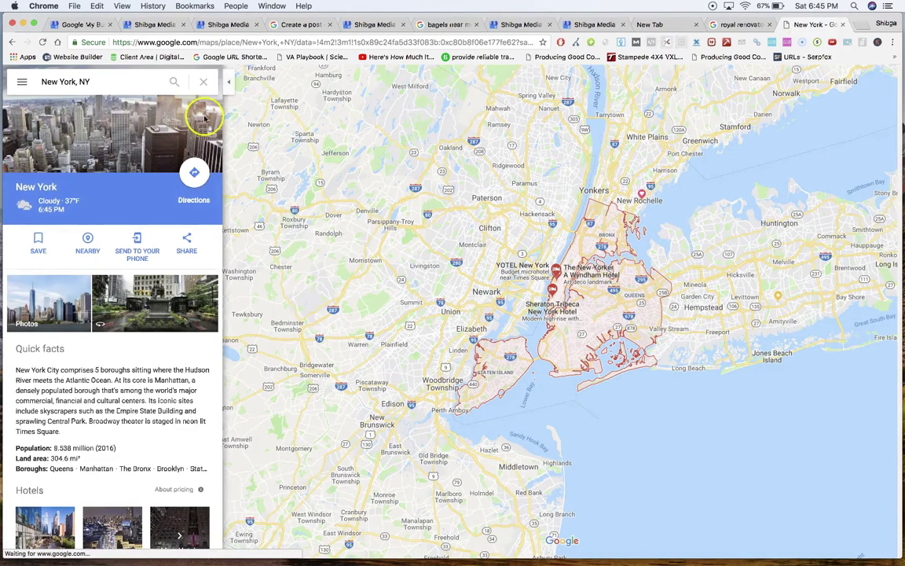
# - Find the Royal Renovators Inc. listing in Queens on Google Maps and generate a short URL for sharing it
pyautogui.click(101, 80)
pyautogui.write('ro')
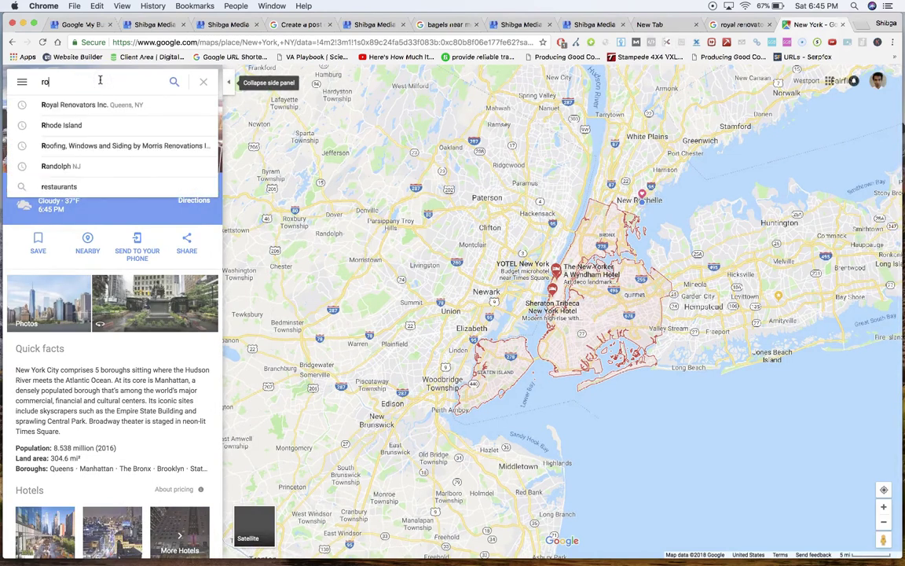
pyautogui.write('yal renovators')
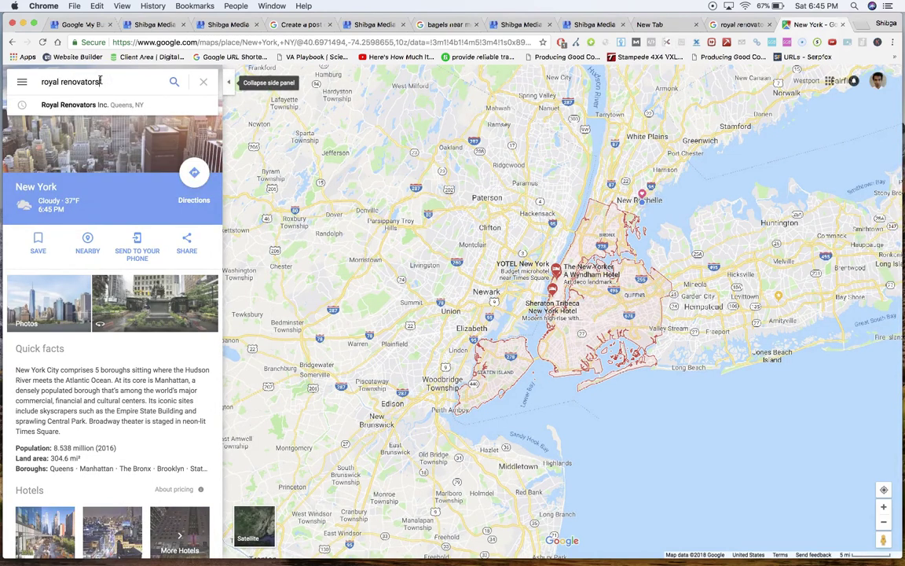
pyautogui.click(78, 104)
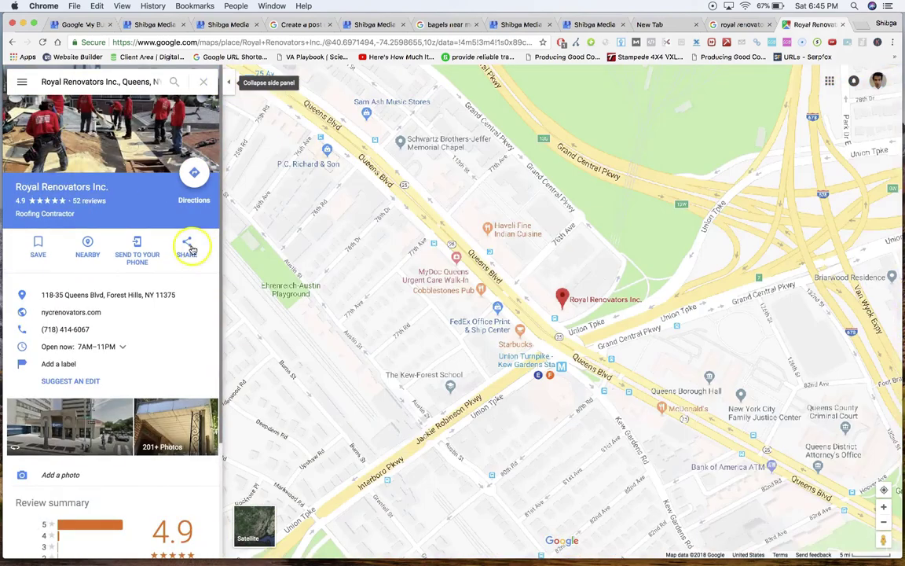
pyautogui.click(190, 248)
pyautogui.click(335, 301)
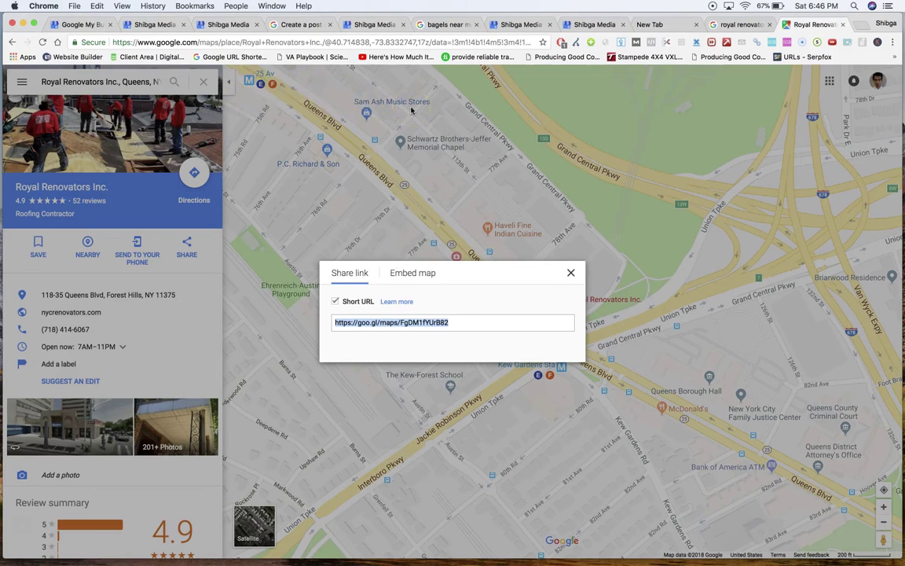
# - Open the Royal Renovators Yelp page from the Google results in a separate tab and select its web address
pyautogui.click(746, 26)
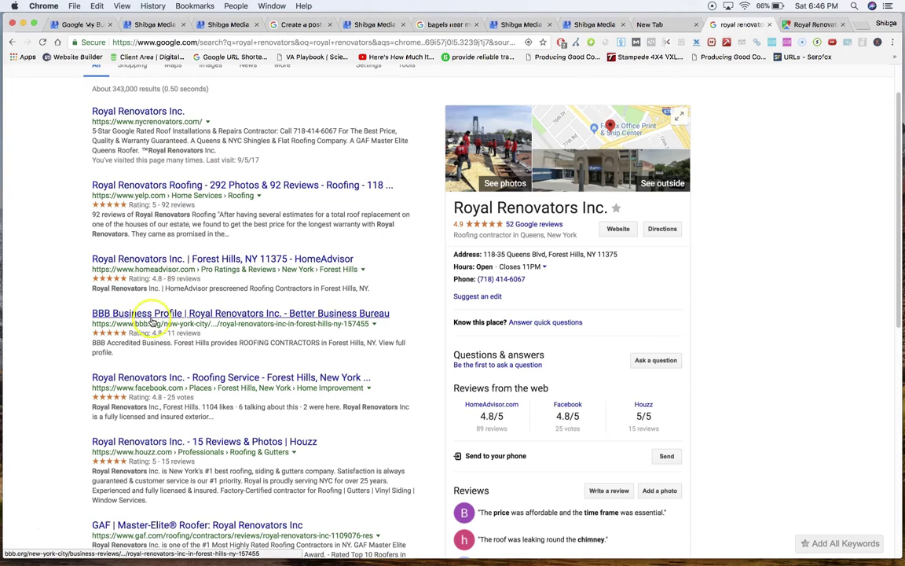
pyautogui.keyDown('super'); pyautogui.click(178, 186); pyautogui.keyUp('super')
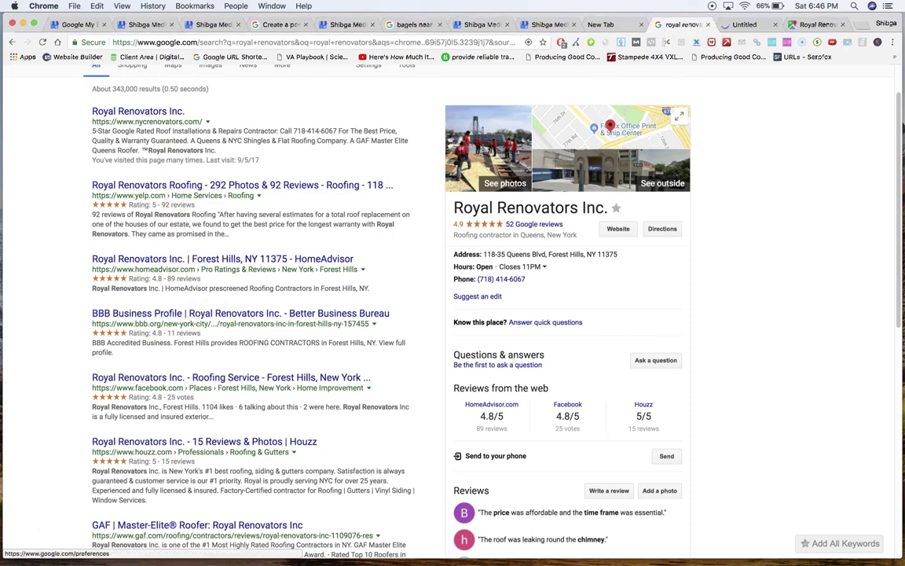
pyautogui.click(738, 24)
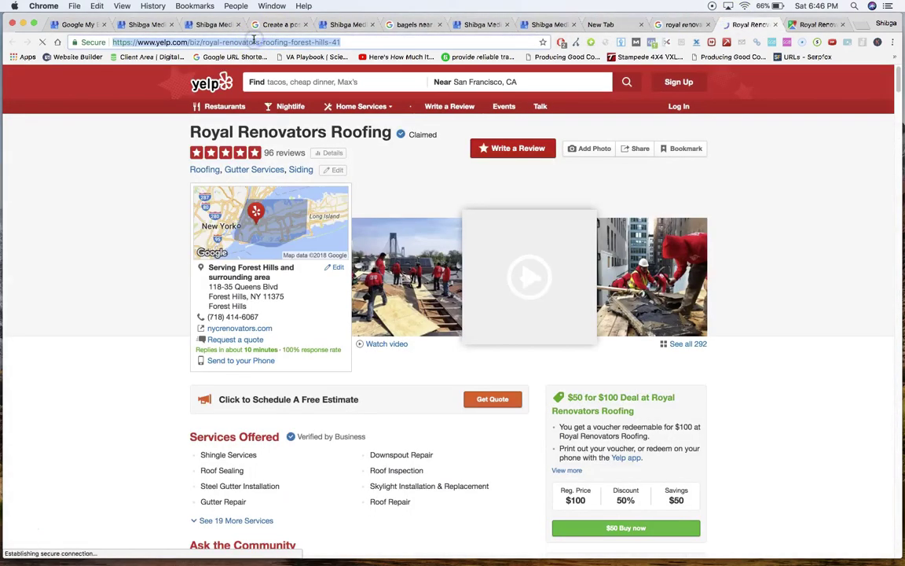
# - Search for google url shortener in a new tab and open the Google URL Shortener site
pyautogui.press('super+t')
pyautogui.write('google ur')
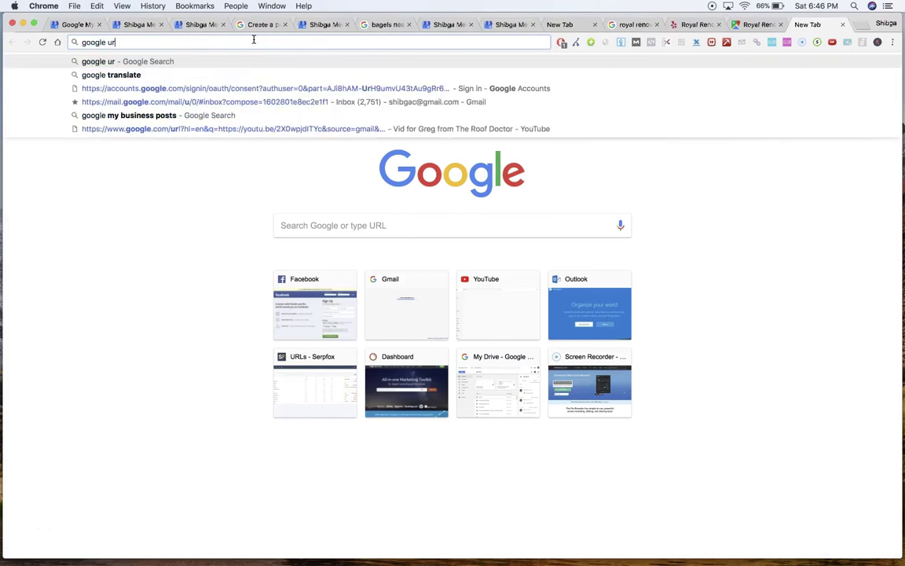
pyautogui.write('l shortener')
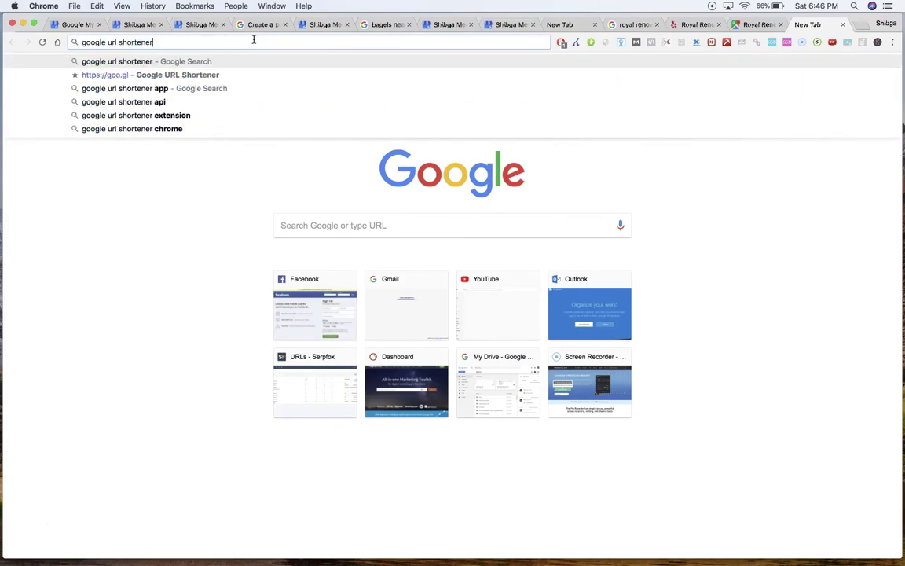
pyautogui.press('Return')
pyautogui.click(135, 165)
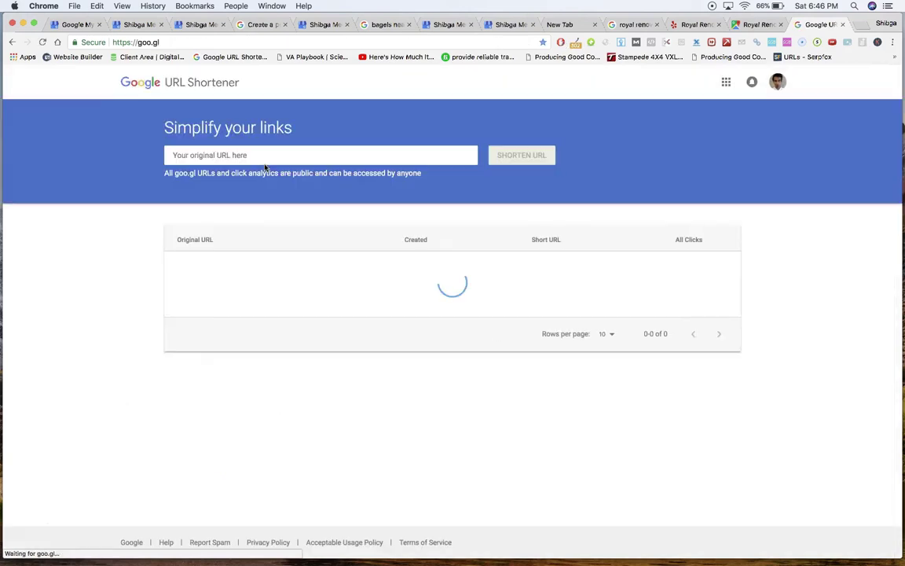
pyautogui.write('https://www.yelp.com/biz/royal-renovators-roofing-forest-hills-41')
pyautogui.click(507, 154)
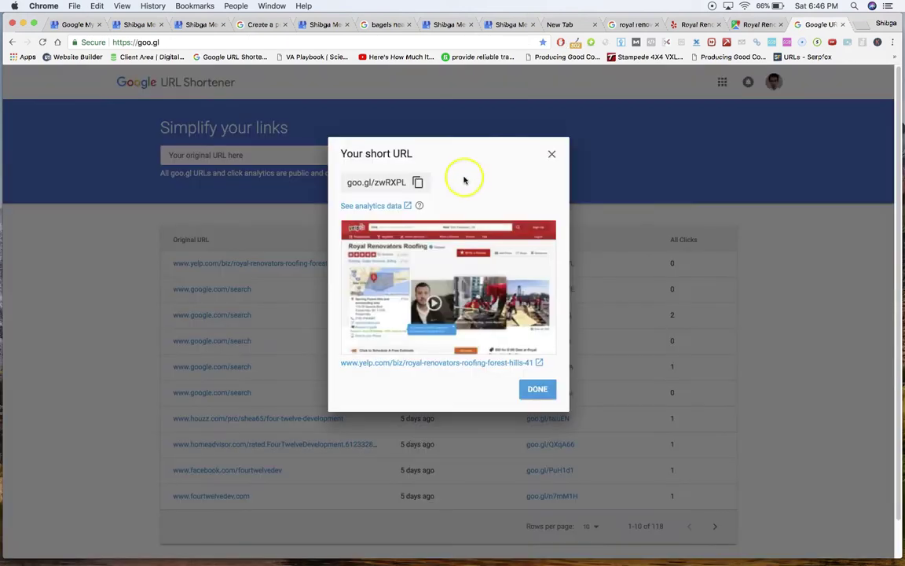
pyautogui.click(419, 182)
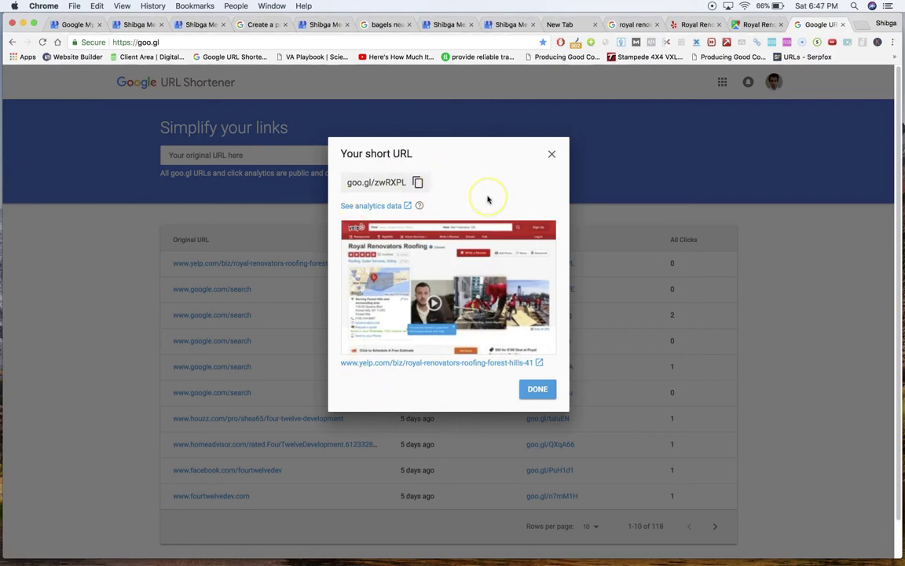
pyautogui.moveTo(487, 199); pyautogui.dragTo(395, 171)
pyautogui.click(414, 184)
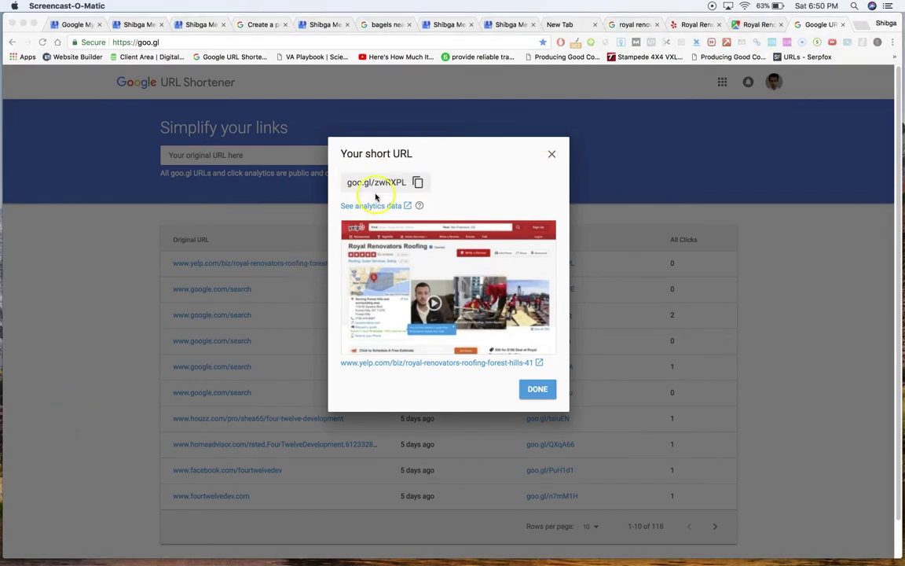
pyautogui.click(439, 187)
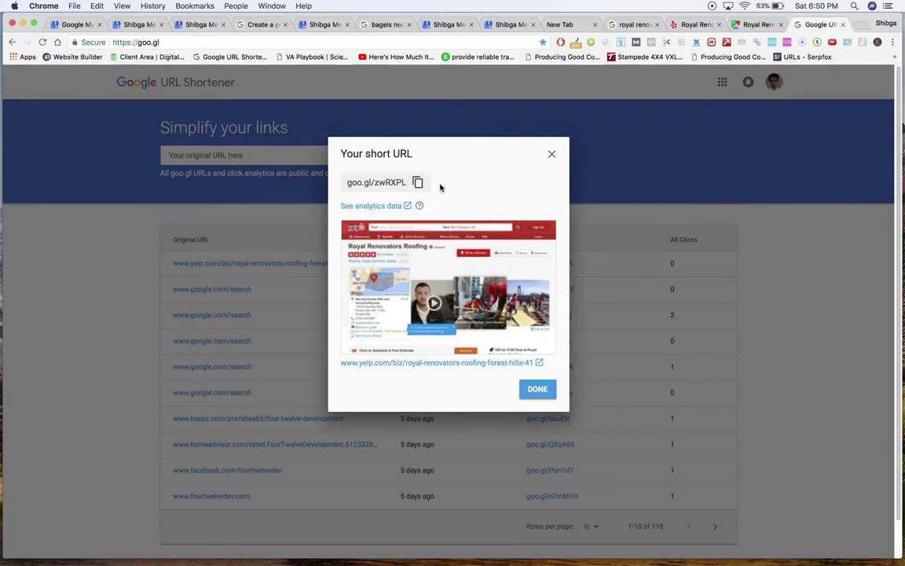
pyautogui.click(441, 186)
# - Review the Royal Renovators Yelp page and its short link in the URL Shortener
pyautogui.click(691, 25)
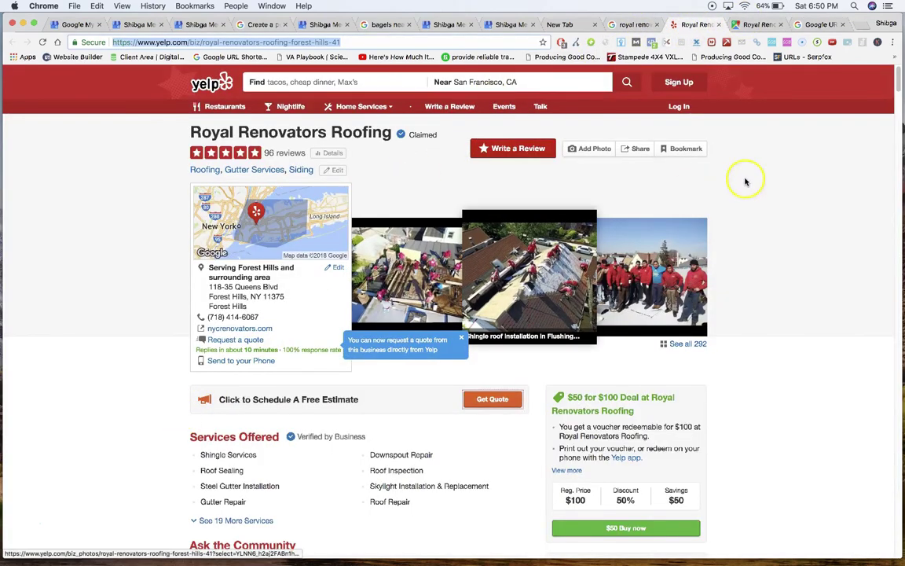
pyautogui.click(836, 26)
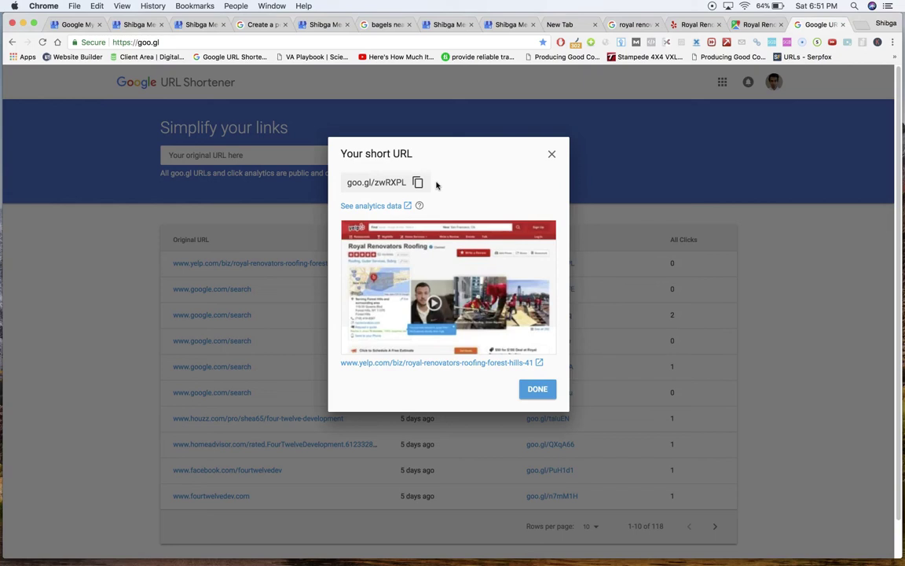
pyautogui.click(346, 183)
pyautogui.moveTo(346, 183); pyautogui.dragTo(357, 182)
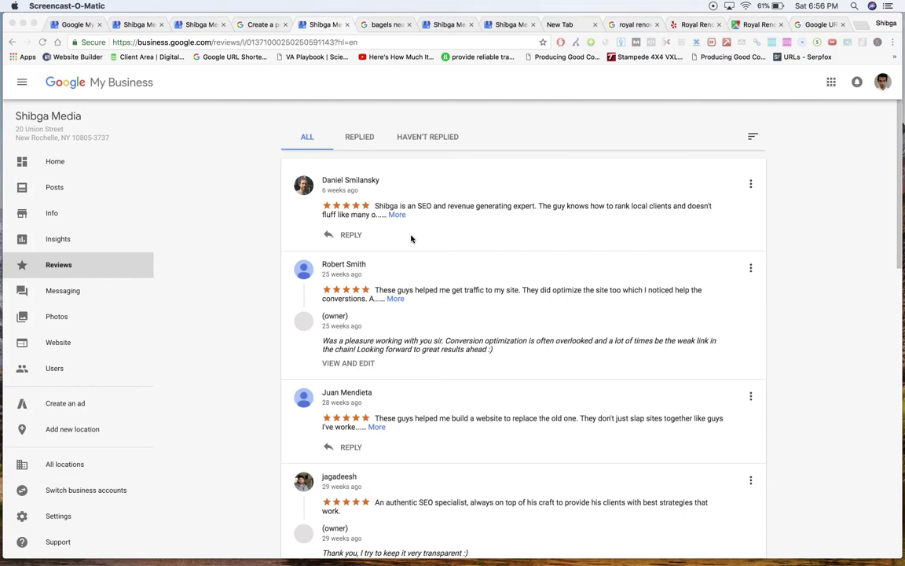
# - Start a reply to the newest review of Shibga Media with the text "location or niche"
pyautogui.click(350, 235)
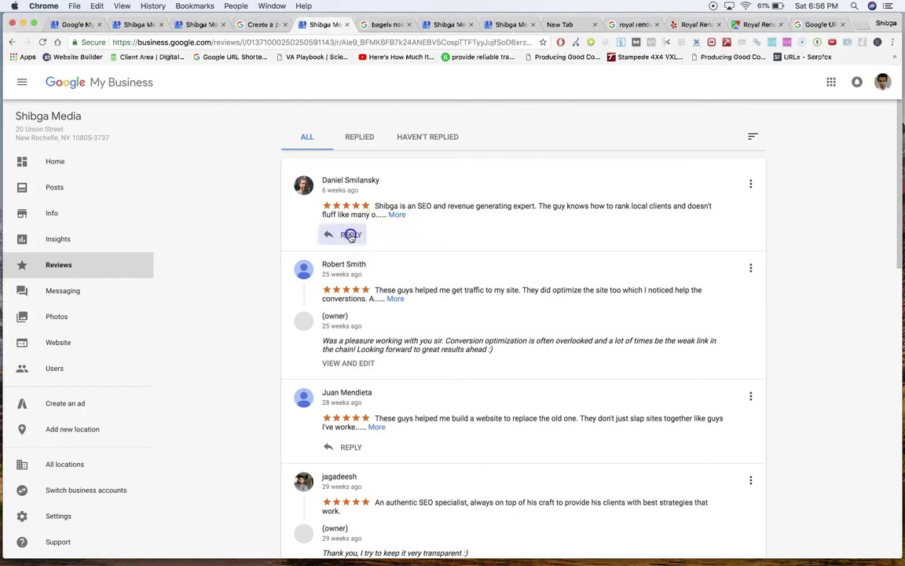
pyautogui.click(377, 272)
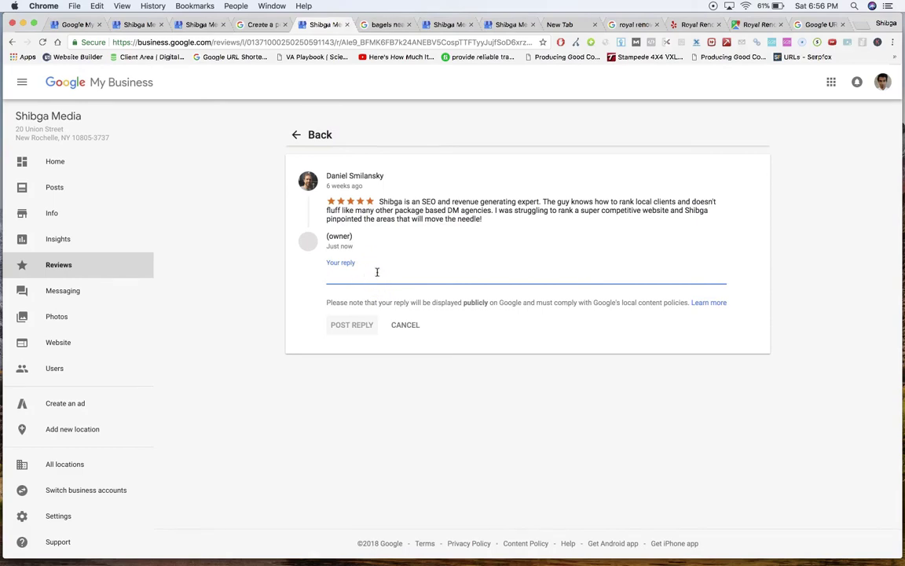
pyautogui.write('loc')
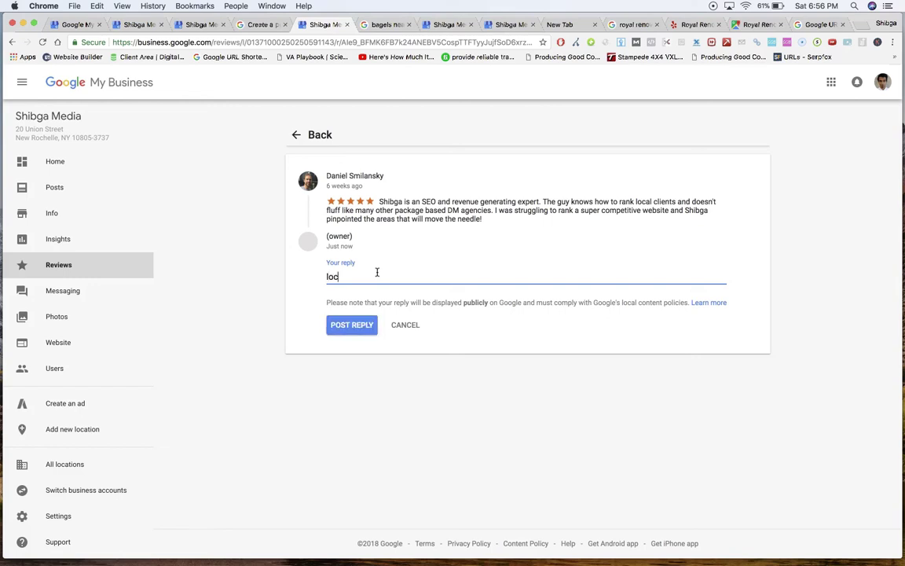
pyautogui.write('ation or niche')
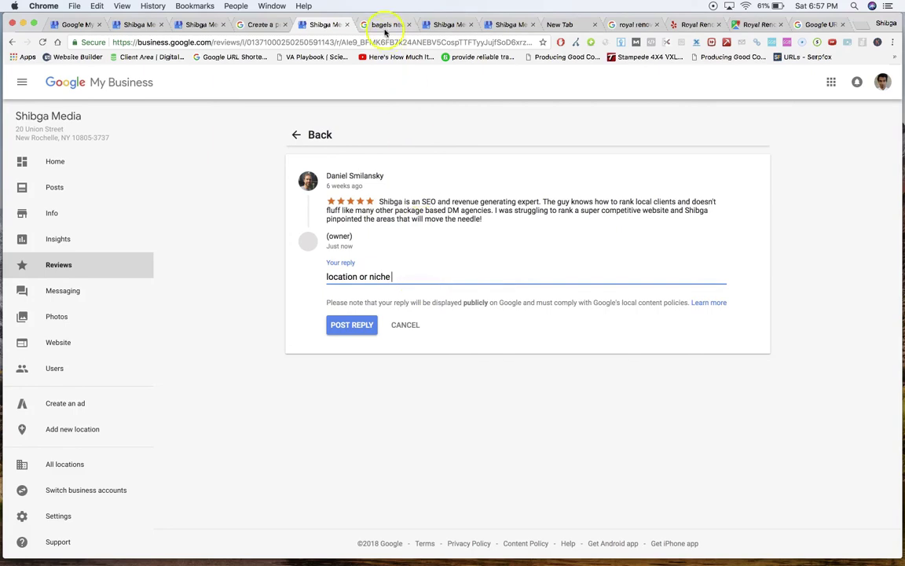
# - Open Sammy's New York Bagels in the "bagels near me" results and examine the keywords highlighted in its review summary
pyautogui.click(384, 26)
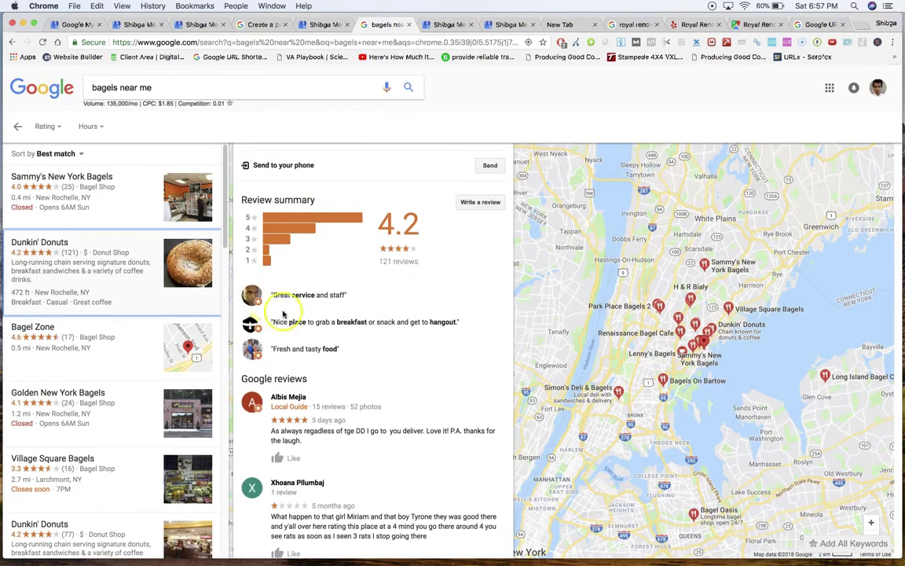
pyautogui.click(112, 204)
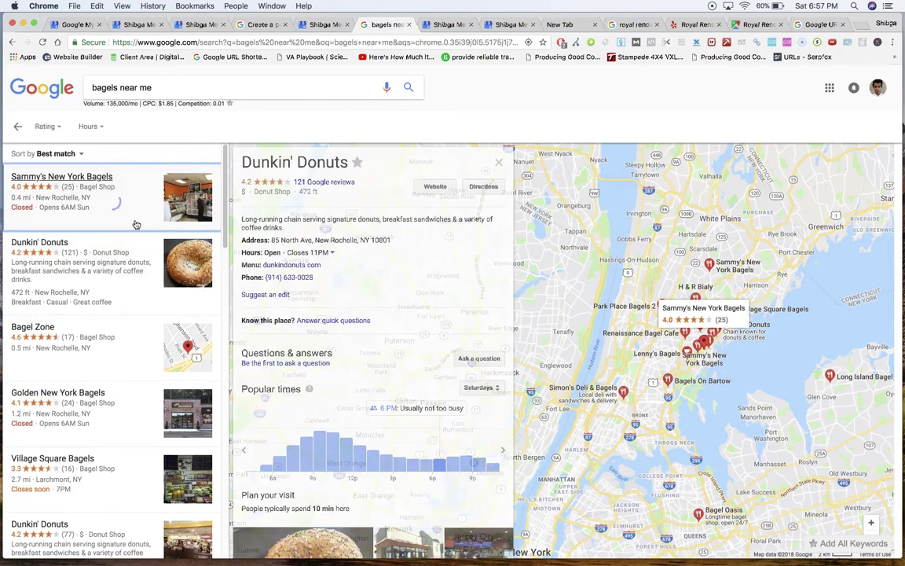
pyautogui.scroll(-5, 348, 306)
pyautogui.scroll(-1, 348, 306)
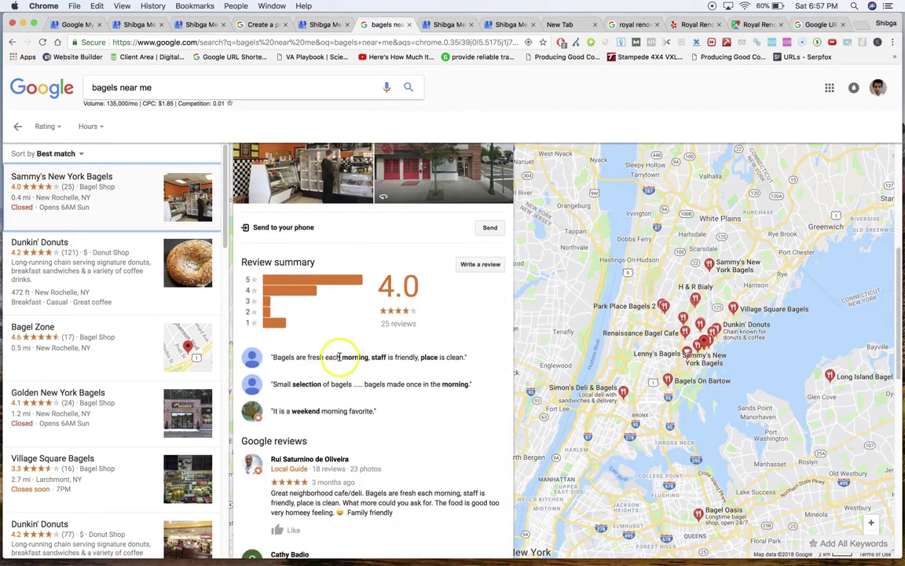
pyautogui.moveTo(342, 358); pyautogui.dragTo(387, 359)
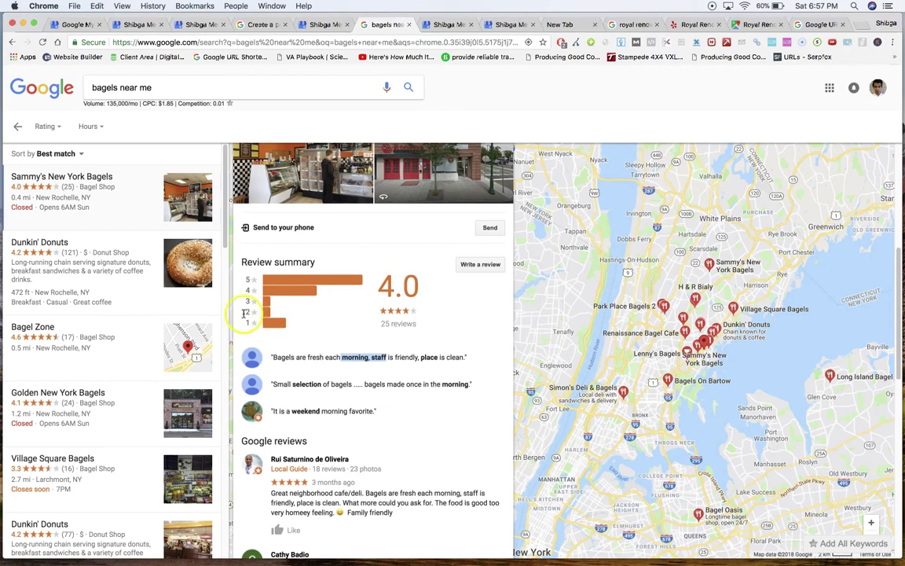
# - Open the Dunkin' Donuts listing and examine its review summary keywords and Google reviews
pyautogui.click(134, 276)
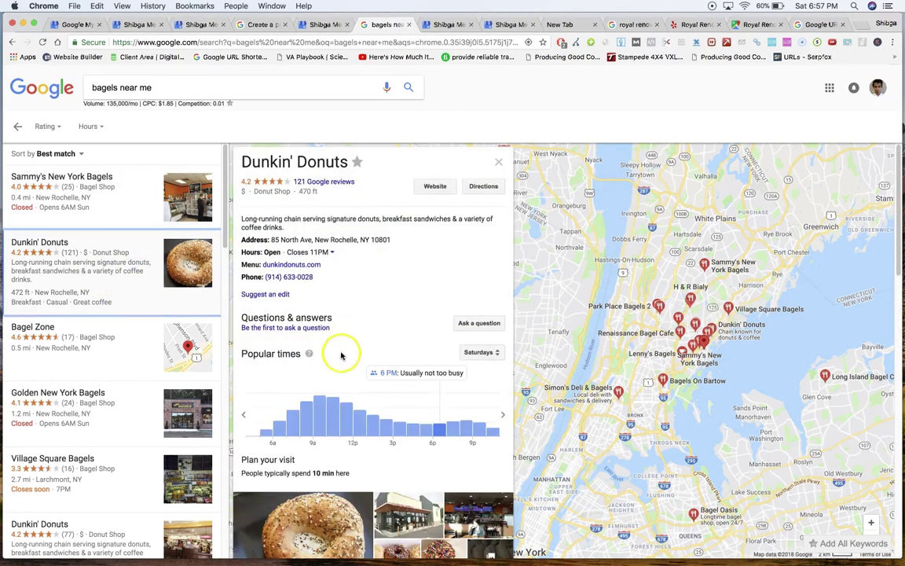
pyautogui.scroll(-5, 345, 361)
pyautogui.scroll(-2, 361, 333)
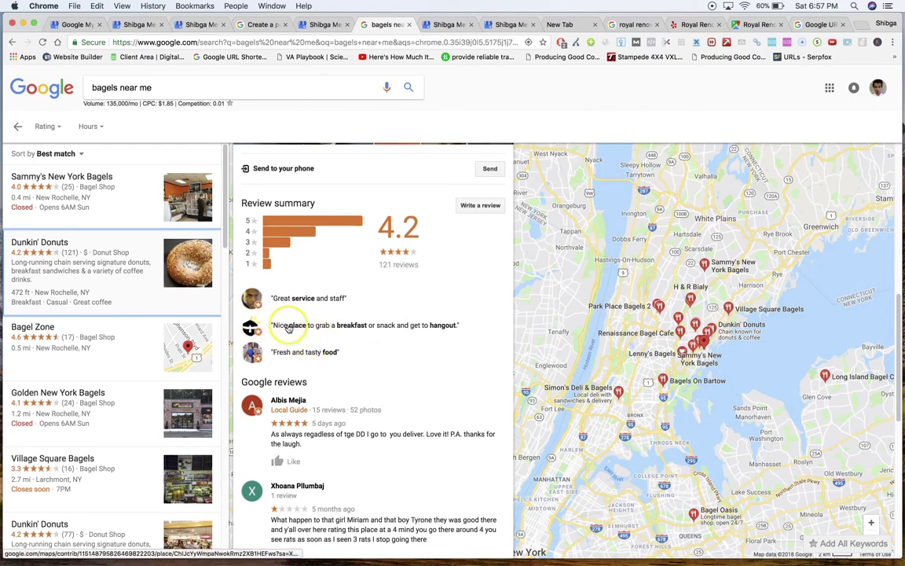
pyautogui.scroll(-2, 339, 368)
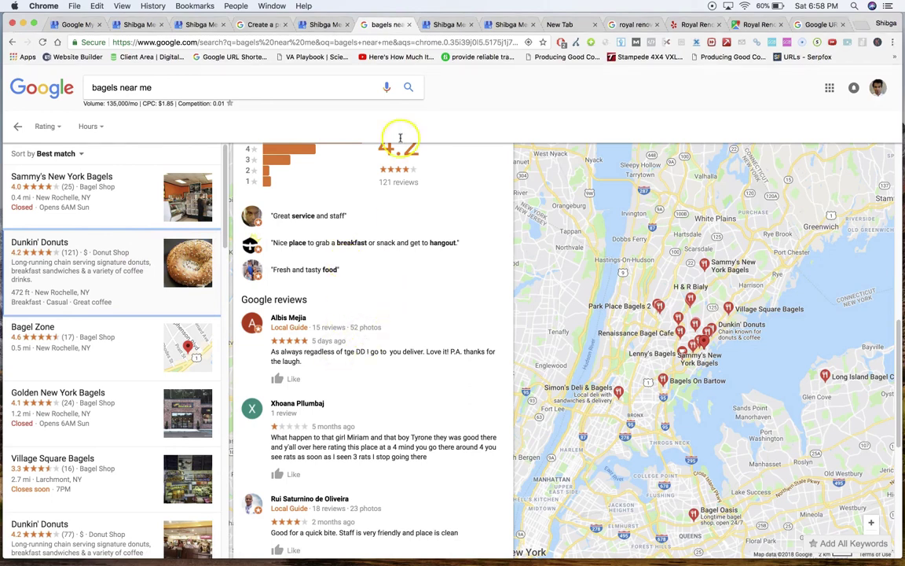
# - Go to the Shibga Media photos page and look through the owner, customer, 360 and video categories
pyautogui.click(390, 41)
pyautogui.click(438, 26)
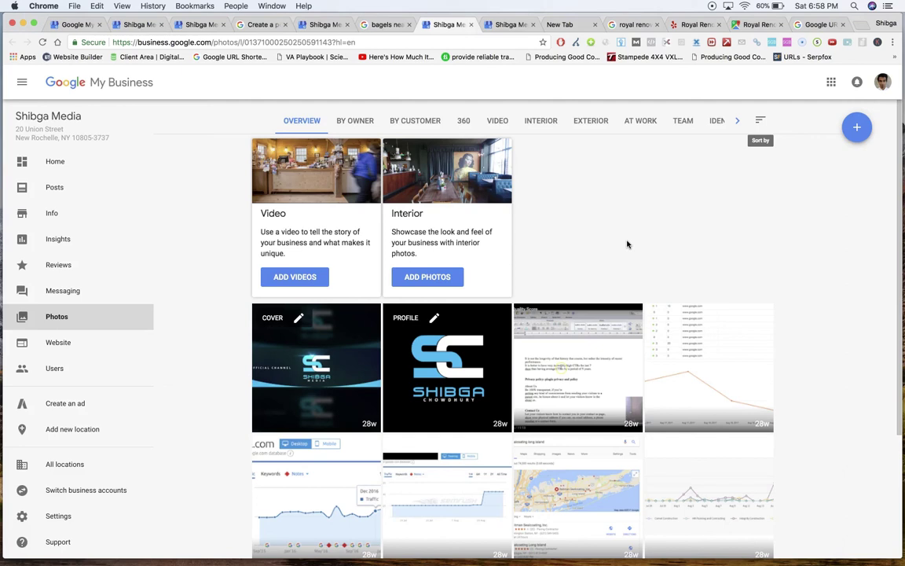
pyautogui.scroll(-1, 627, 244)
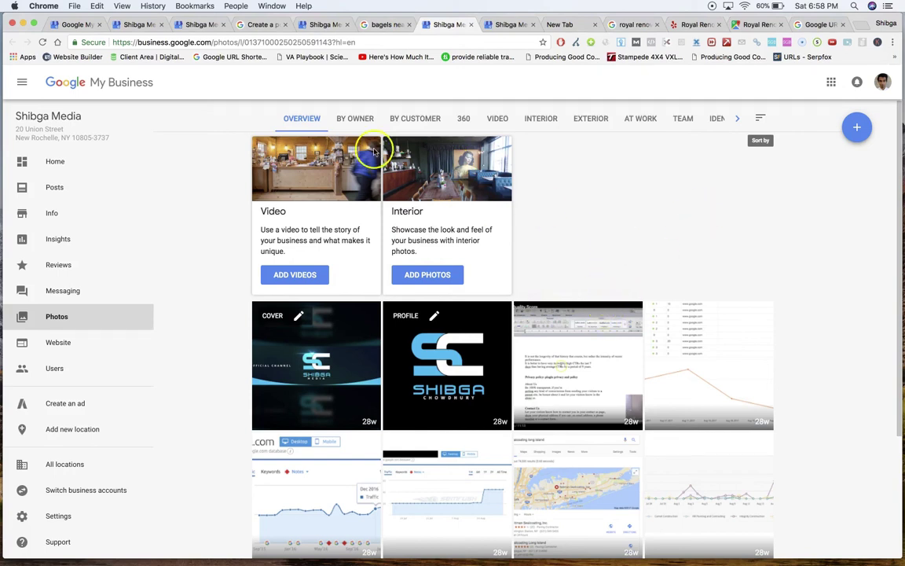
pyautogui.click(356, 118)
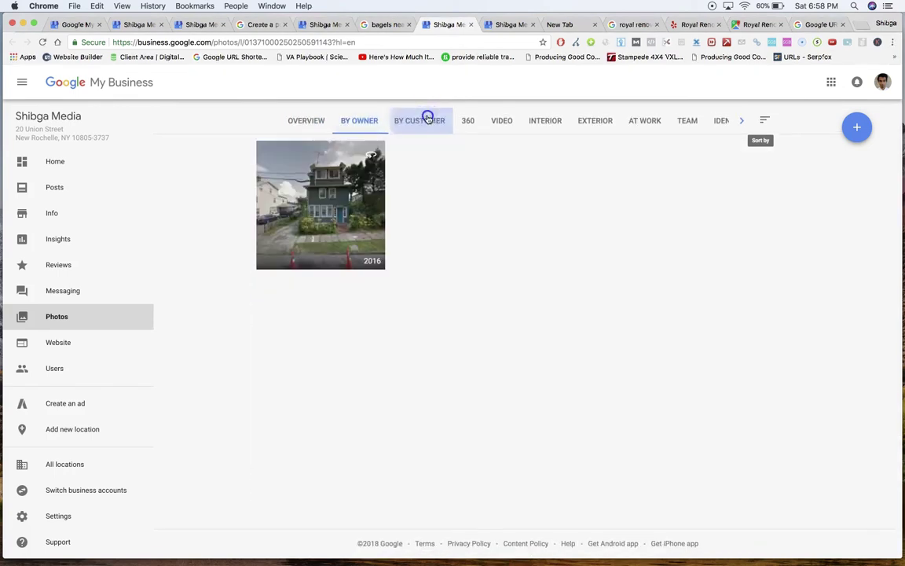
pyautogui.click(428, 119)
pyautogui.click(468, 121)
pyautogui.click(498, 121)
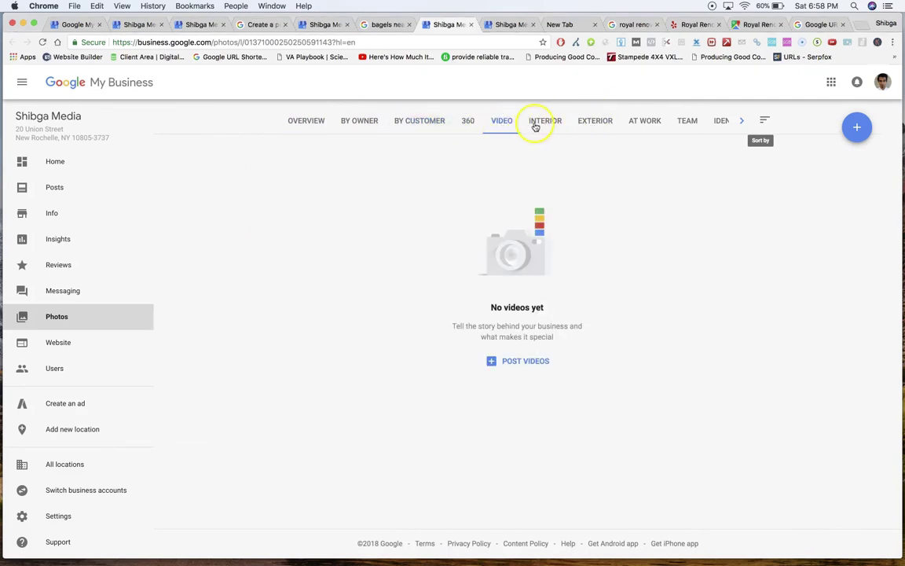
# - Look through the Interior, Exterior, At Work, Team and Identity photo categories of Shibga Media
pyautogui.click(542, 122)
pyautogui.click(590, 123)
pyautogui.click(550, 121)
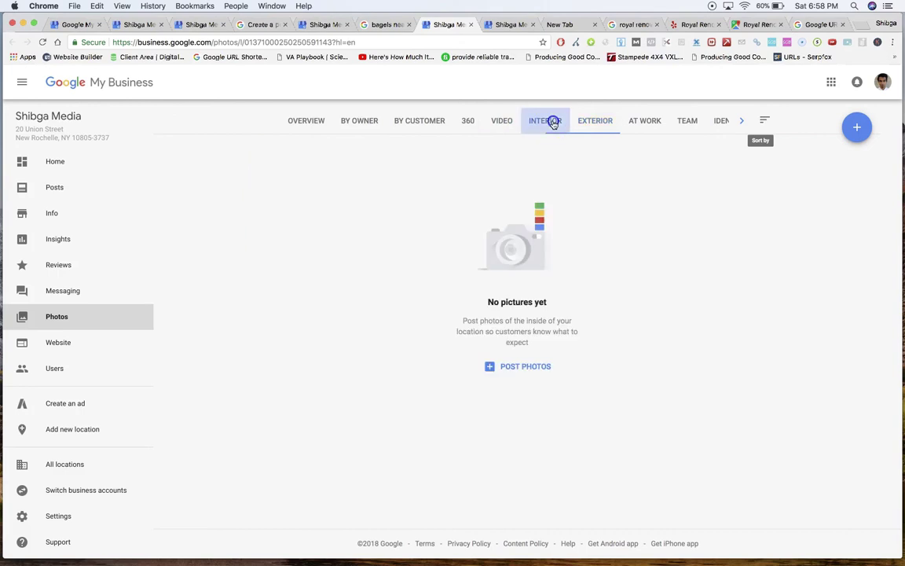
pyautogui.click(589, 125)
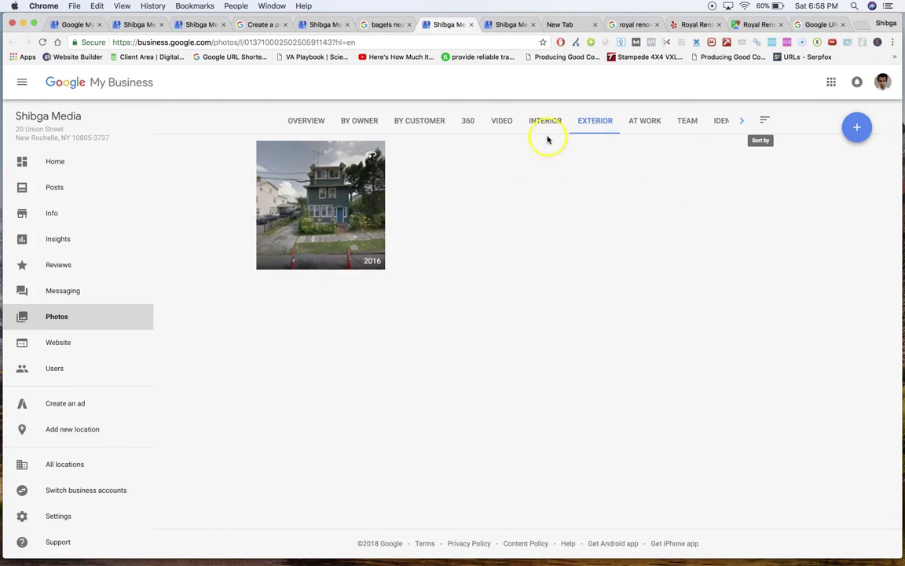
pyautogui.click(644, 121)
pyautogui.click(698, 122)
pyautogui.click(717, 121)
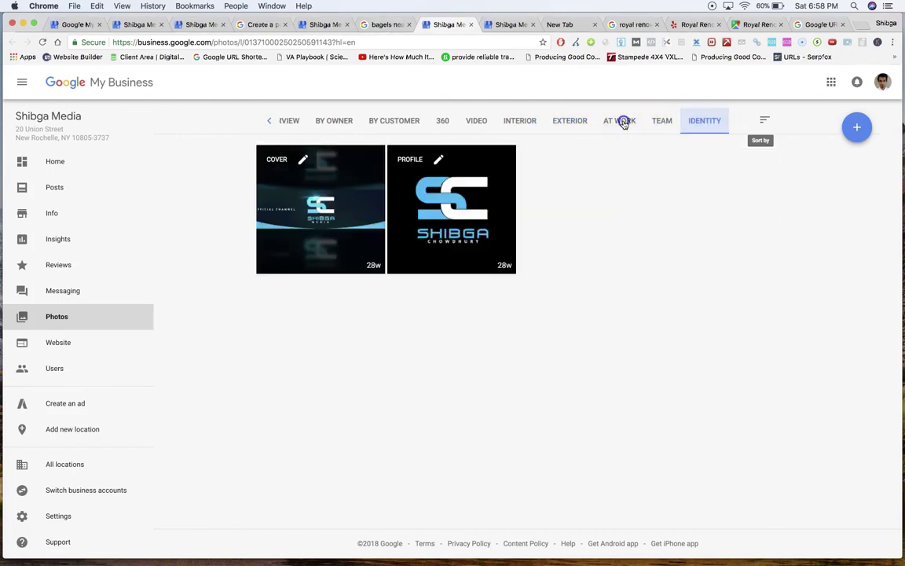
pyautogui.click(519, 121)
pyautogui.click(659, 121)
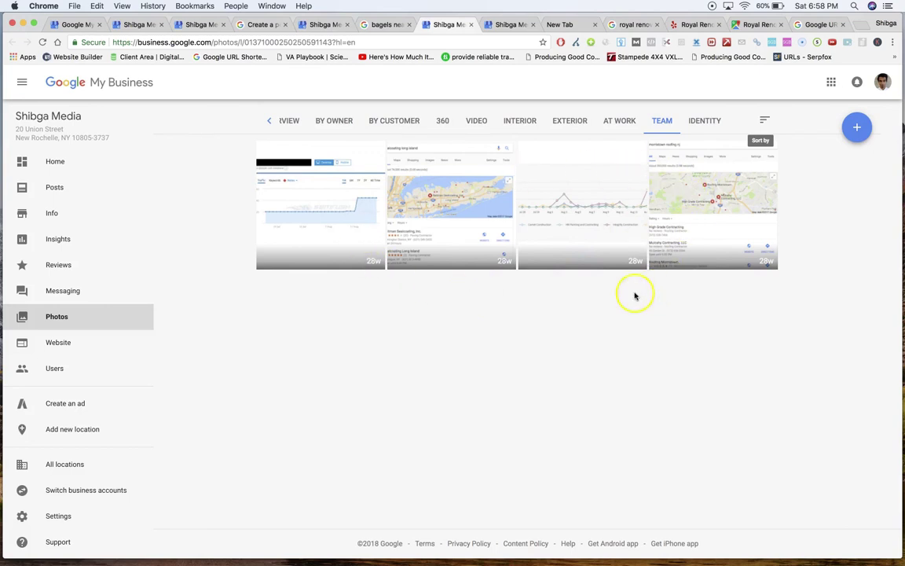
# - Go back through the photo categories from Identity to By Customer and return to the photo overview
pyautogui.click(699, 122)
pyautogui.click(664, 121)
pyautogui.click(620, 121)
pyautogui.click(556, 120)
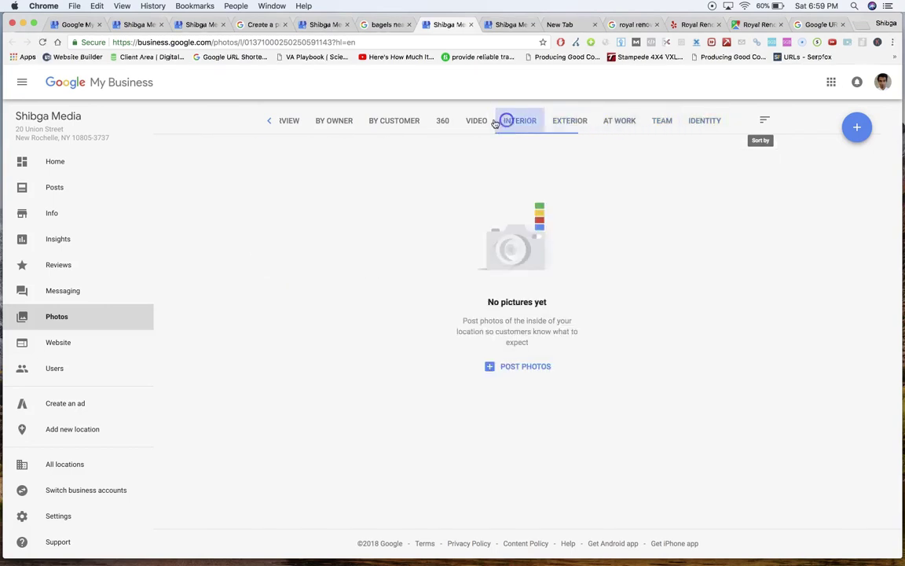
pyautogui.click(465, 123)
pyautogui.click(443, 121)
pyautogui.click(394, 121)
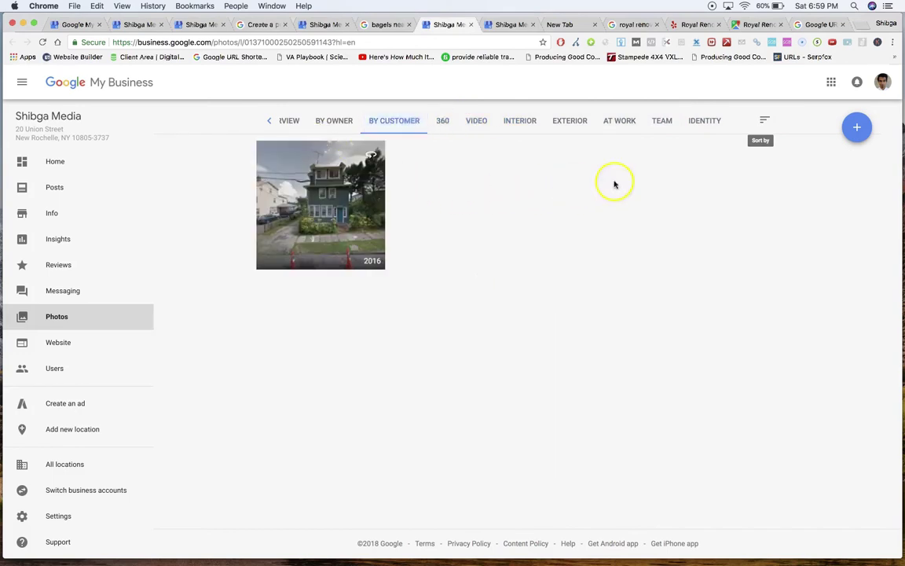
pyautogui.click(295, 122)
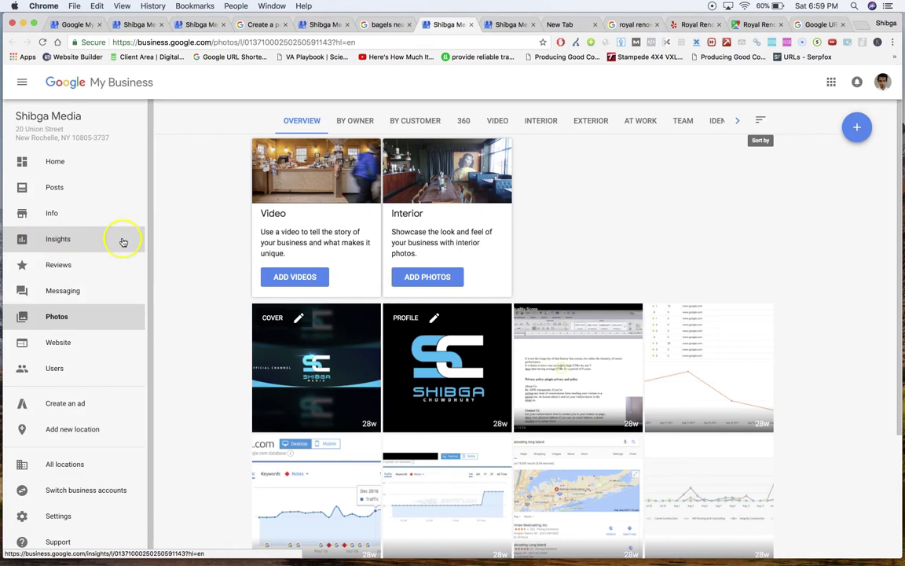
pyautogui.click(582, 269)
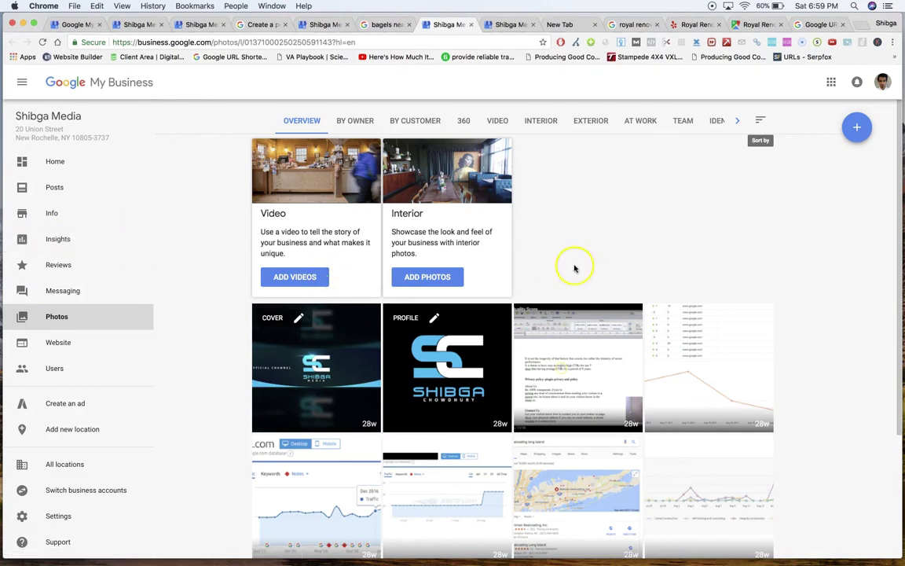
# - Open the Shibga Media messaging settings and review the business welcome message and the messaging phone number
pyautogui.click(503, 24)
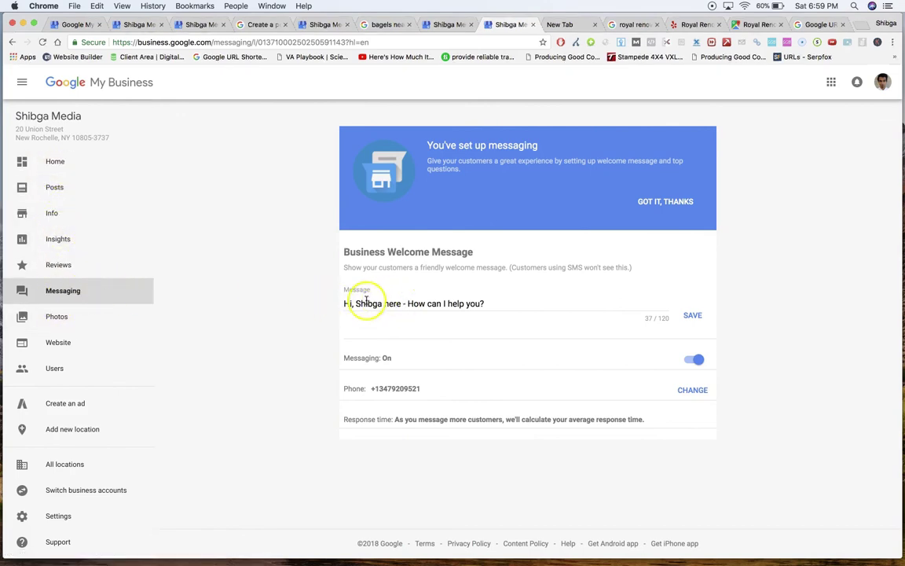
pyautogui.moveTo(358, 303); pyautogui.dragTo(479, 303)
pyautogui.click(487, 303)
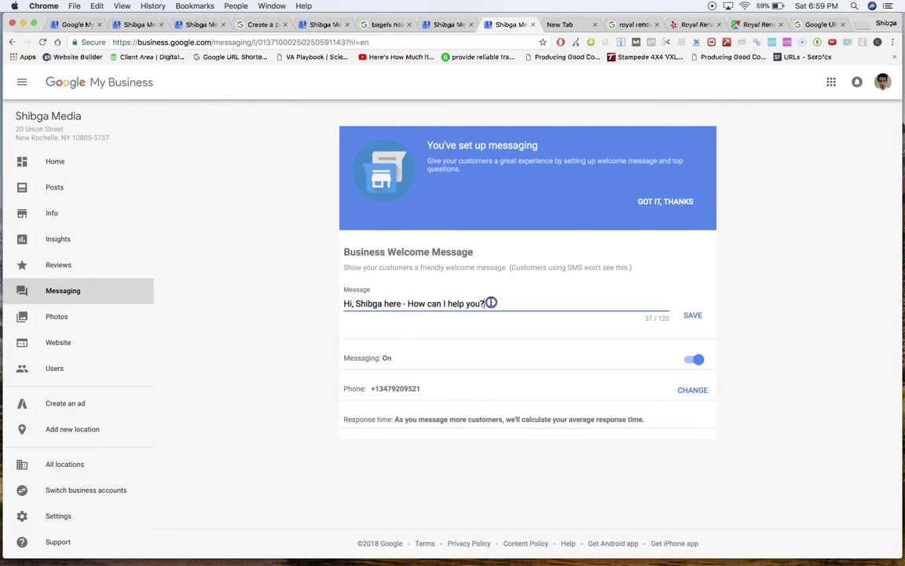
pyautogui.click(466, 302)
pyautogui.click(455, 304)
pyautogui.moveTo(432, 384); pyautogui.dragTo(376, 391)
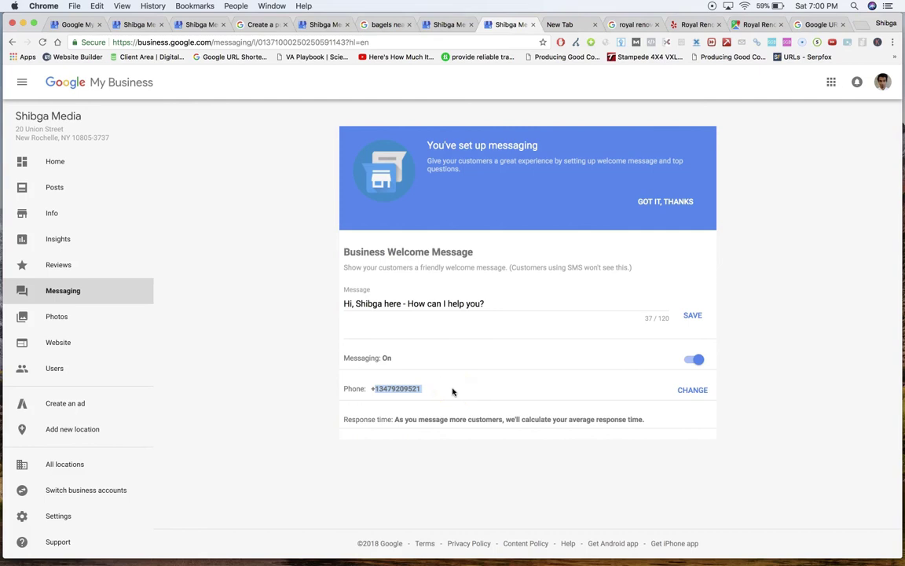
# - Revisit the Shibga Media posts, photos and review reply pages, and return to the messaging settings
pyautogui.click(194, 24)
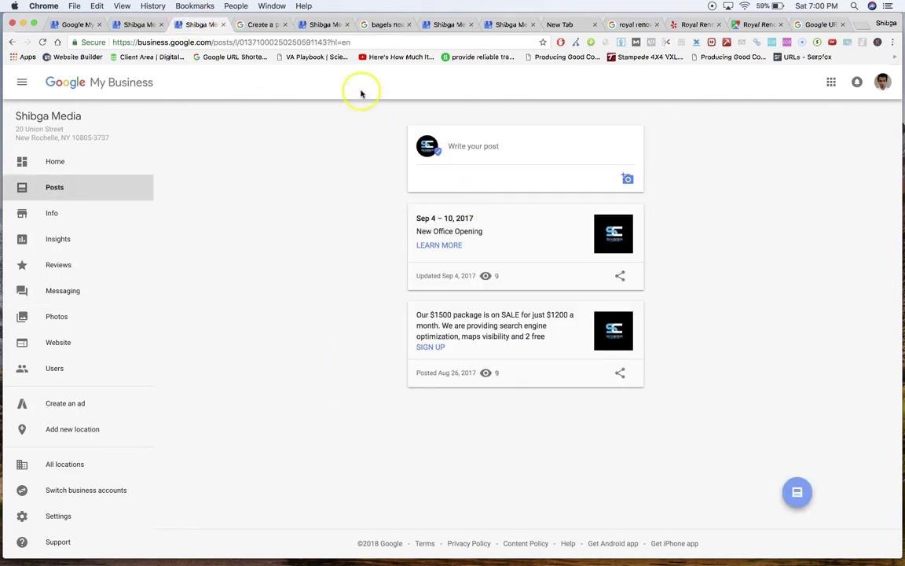
pyautogui.click(429, 25)
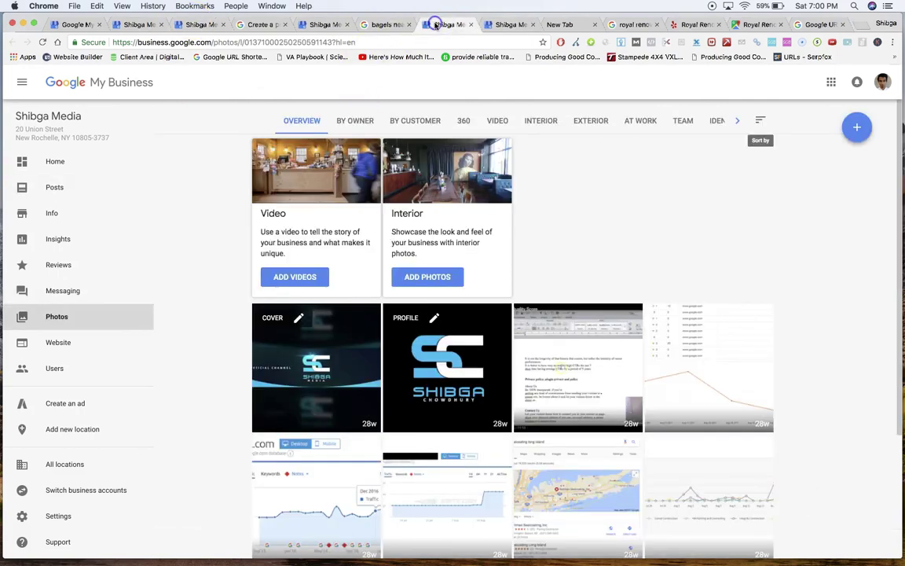
pyautogui.click(317, 25)
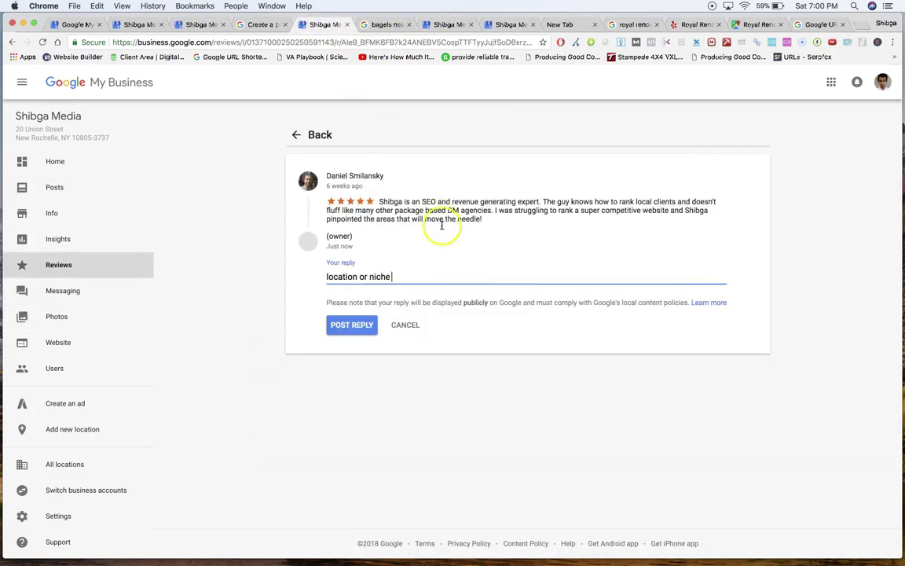
pyautogui.click(507, 25)
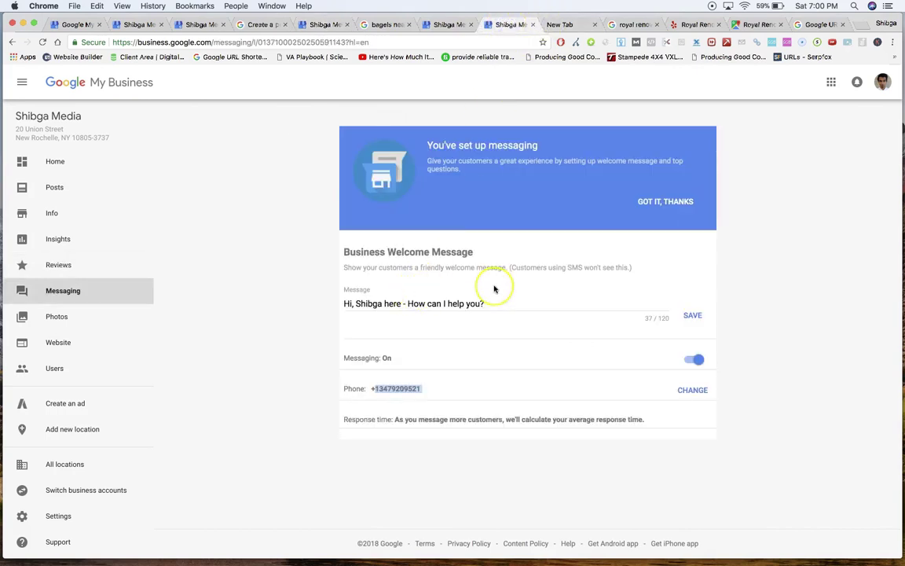